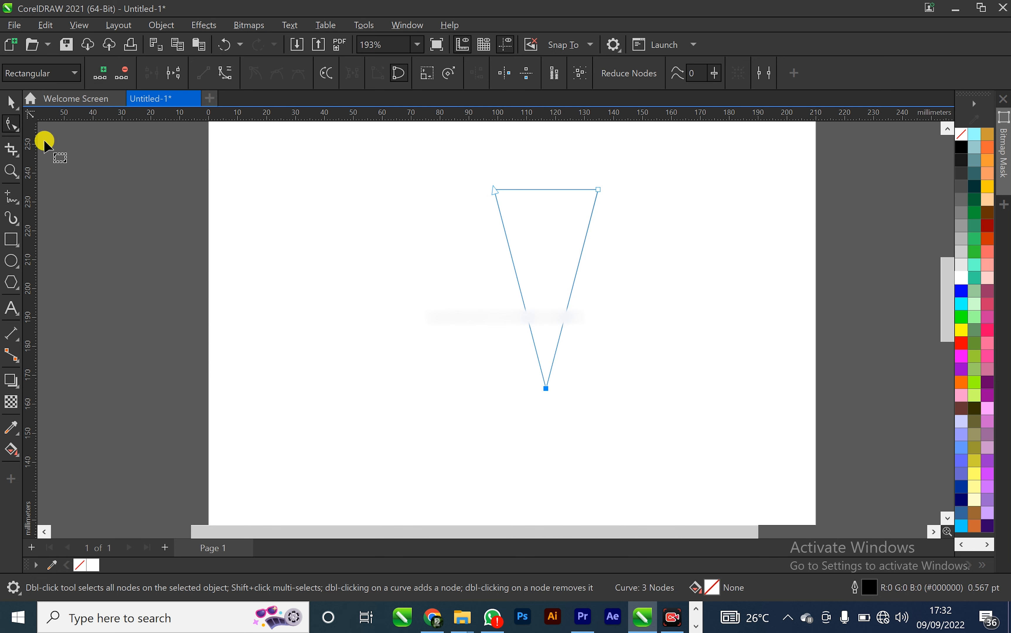
Convert the triangle's top edge to a curve and bend it upward into an arc
left_click(540, 190)
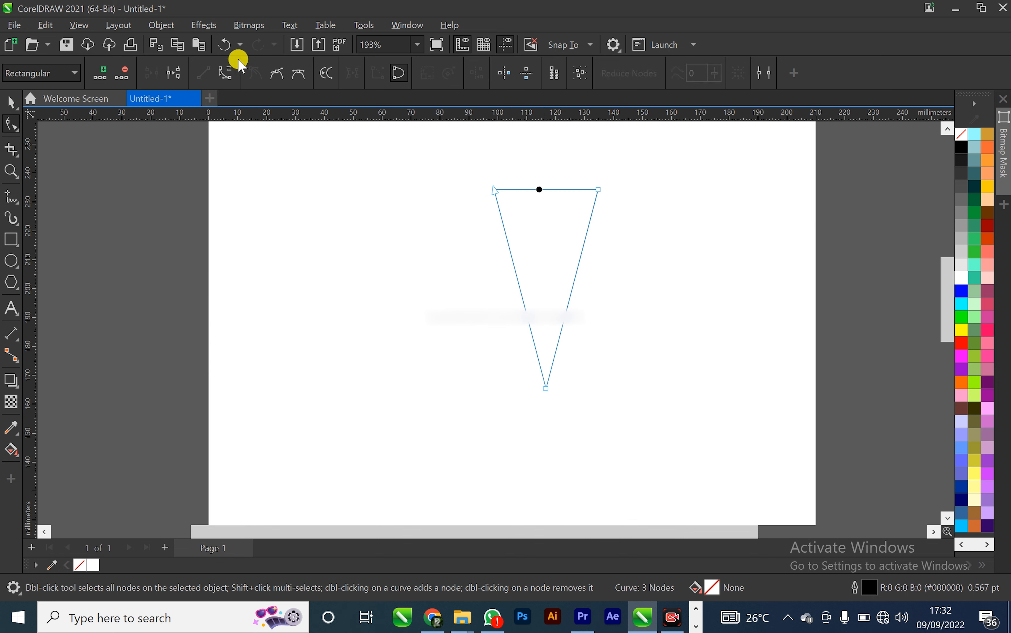
left_click(226, 75)
left_click_drag(542, 190, 545, 178)
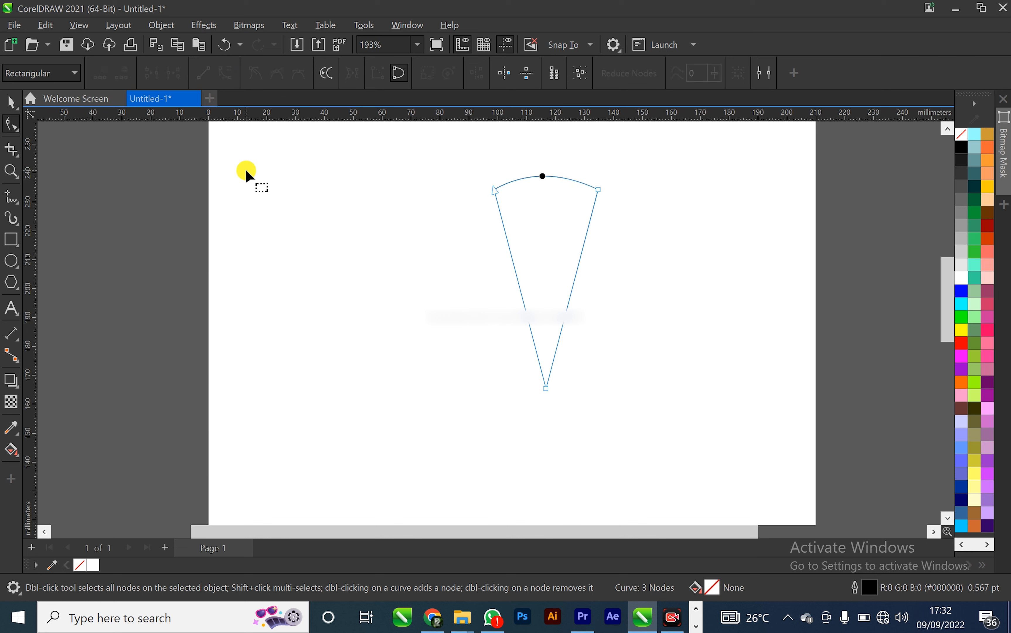
Duplicate the segment and rotate the copy about its bottom tip to sit beside the original
left_click(11, 102)
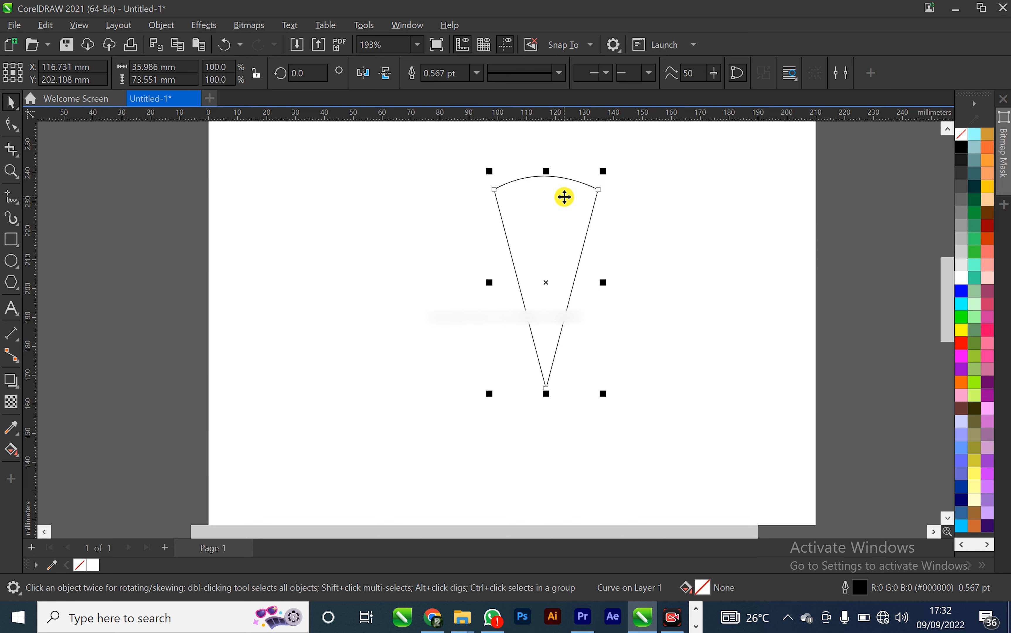
key("ctrl+d")
left_click_drag(565, 197, 549, 210)
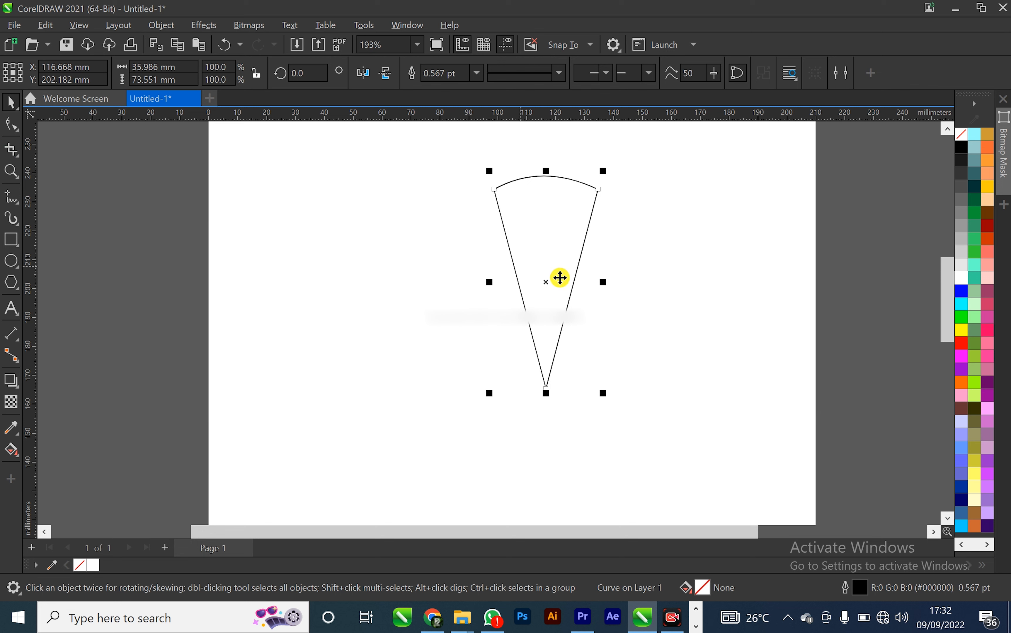
left_click(549, 278)
left_click_drag(544, 281, 546, 390)
left_click_drag(607, 173, 695, 239)
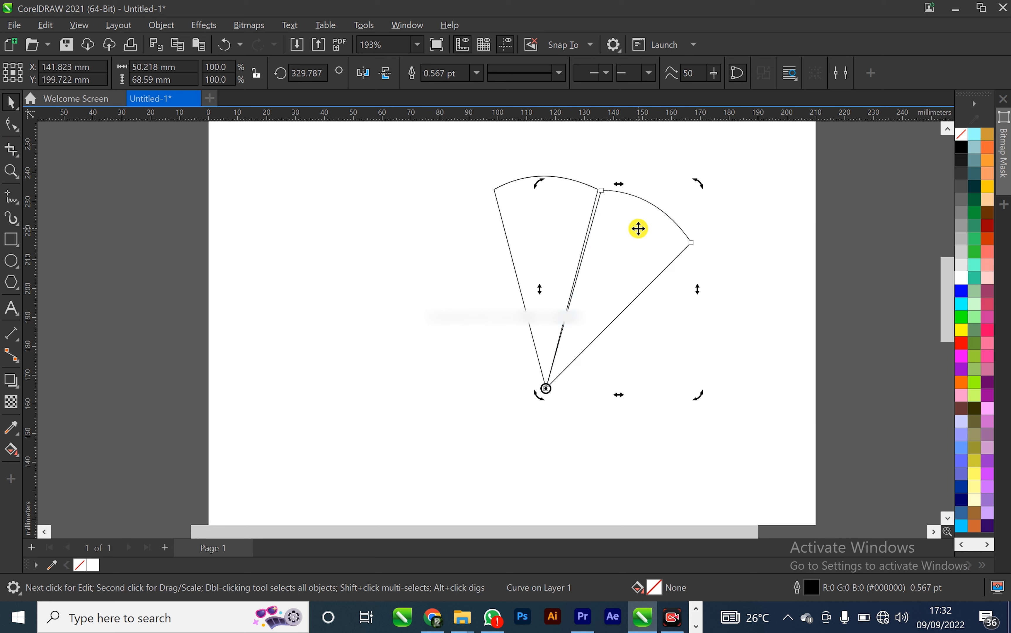
Repeat the duplicate-and-rotate several times to fan segments all around the tip
key("ctrl+r")
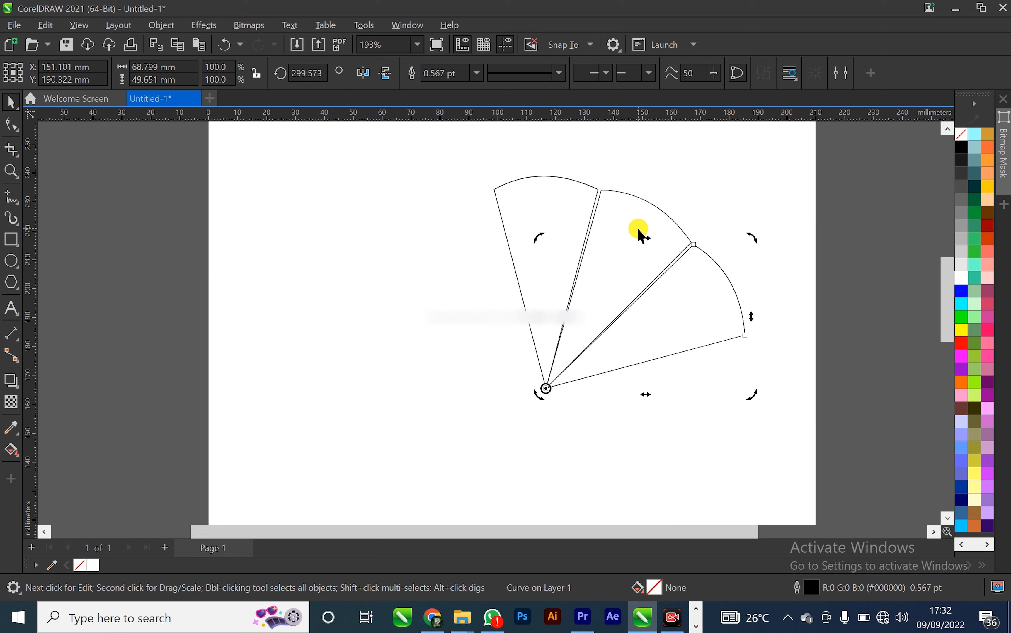
key("ctrl+r")
key("ctrl+r")
key("ctrl+r")
key("ctrl+r")
key("ctrl+r")
key("ctrl+r")
key("ctrl+r")
key("ctrl+r")
key("ctrl+r")
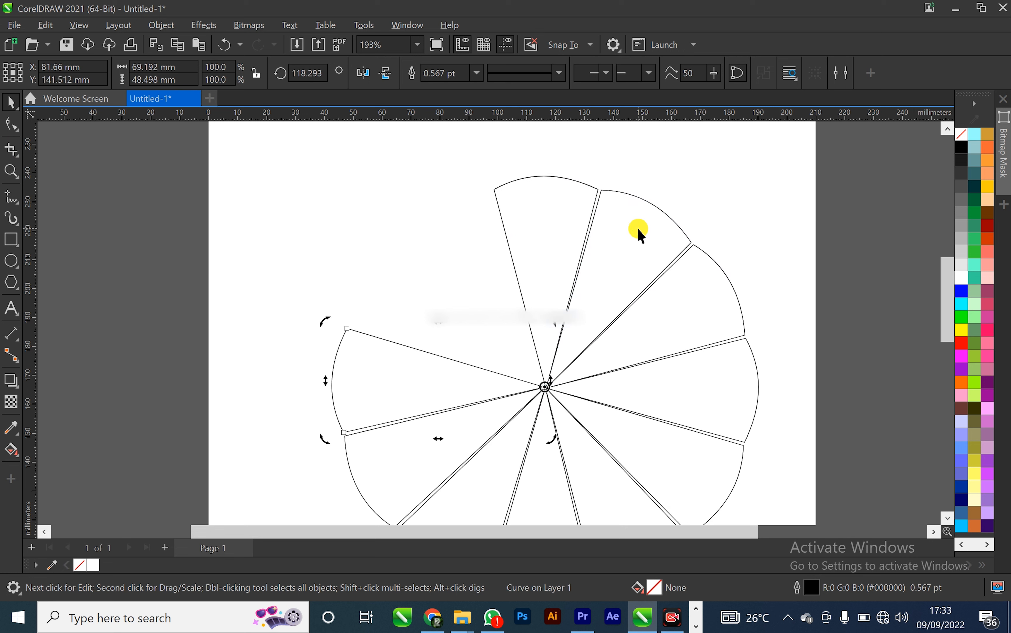
key("ctrl+r")
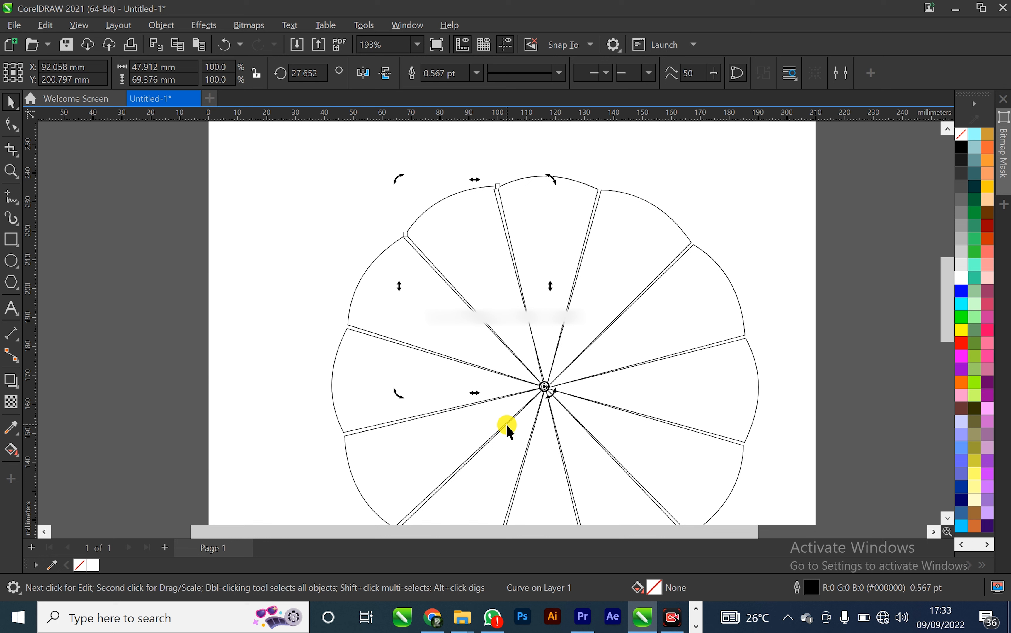
Inspect the joins between the rotated segments up close
left_click(498, 165)
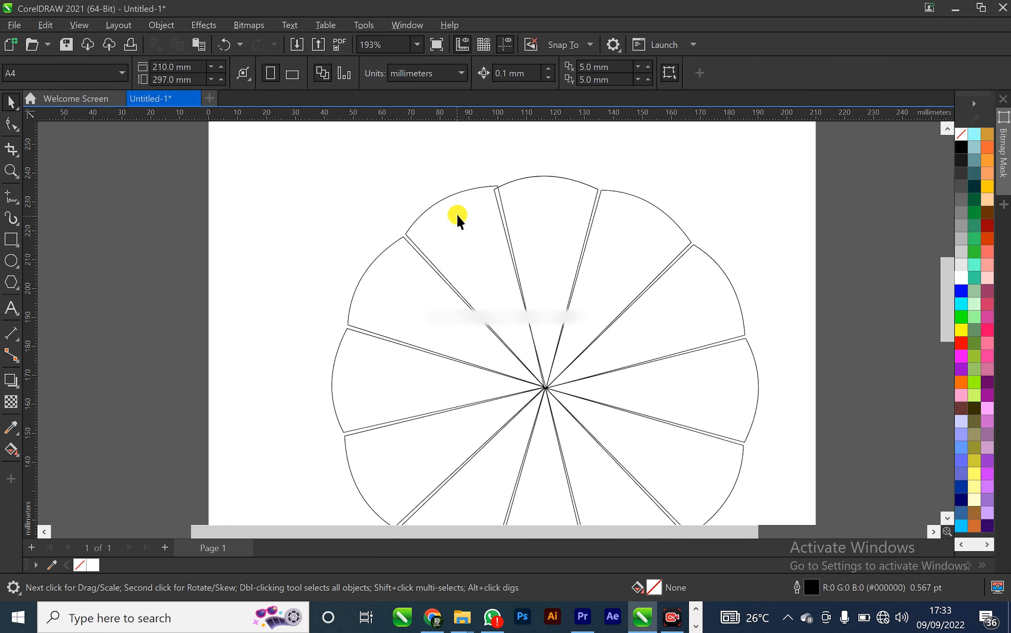
scroll(495, 185, "up", 5)
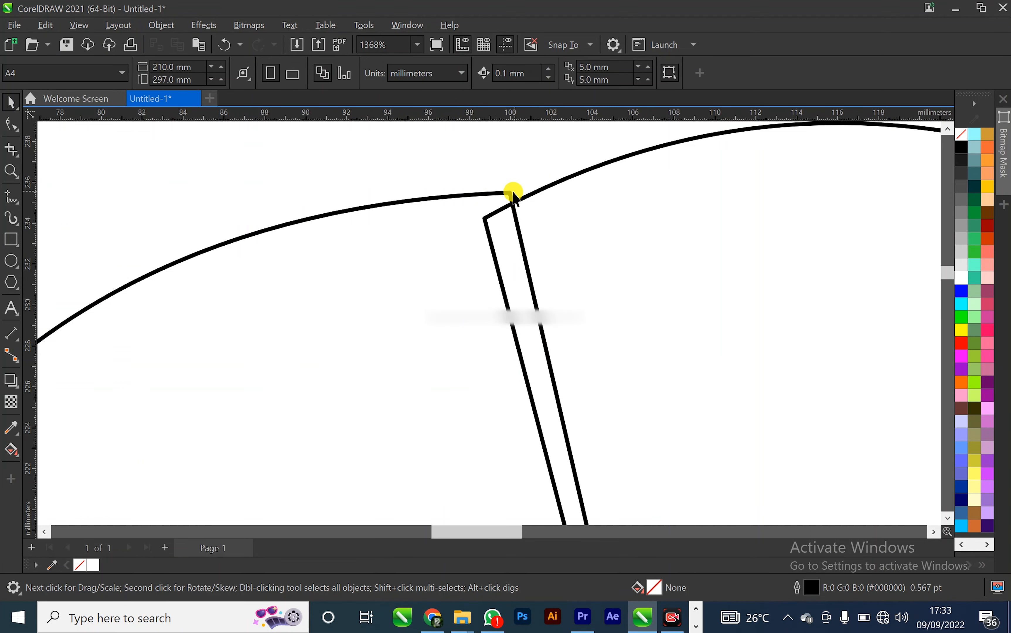
scroll(501, 229, "down", 1)
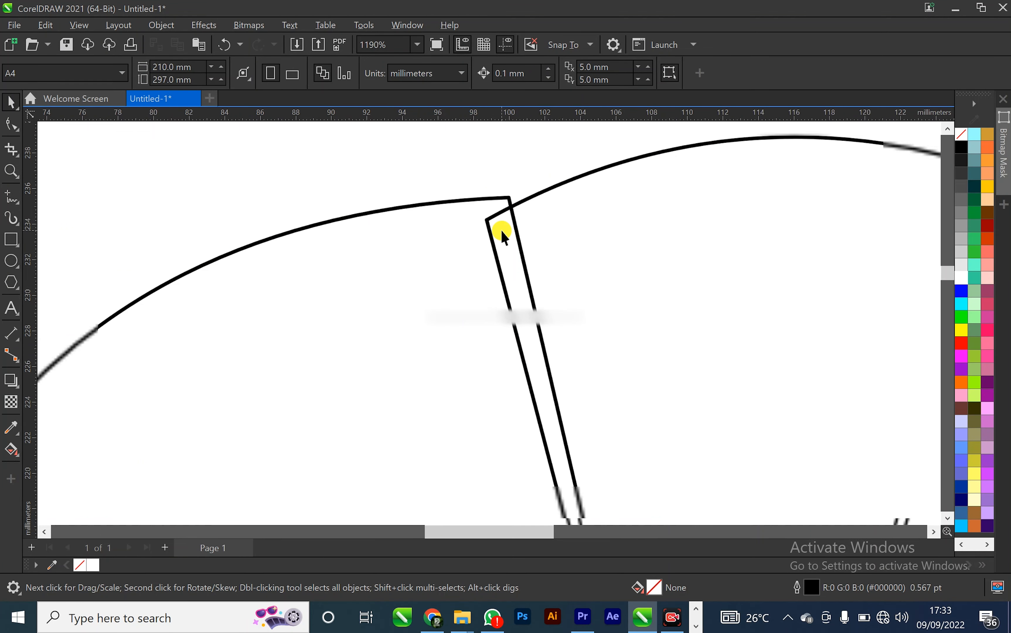
scroll(501, 230, "down", 5)
scroll(497, 264, "down", 2)
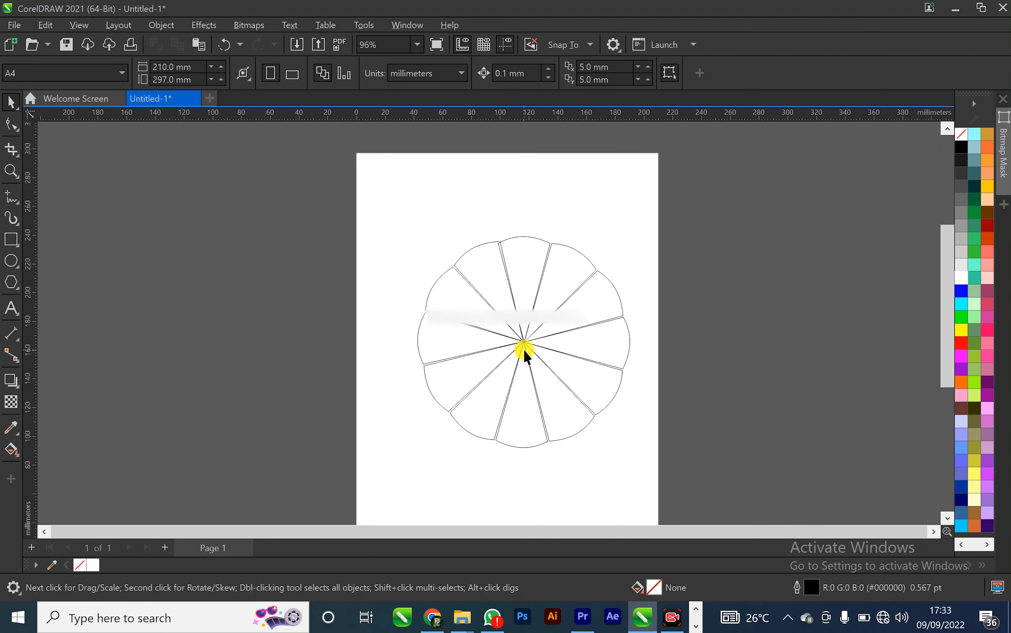
scroll(524, 349, "up", 4)
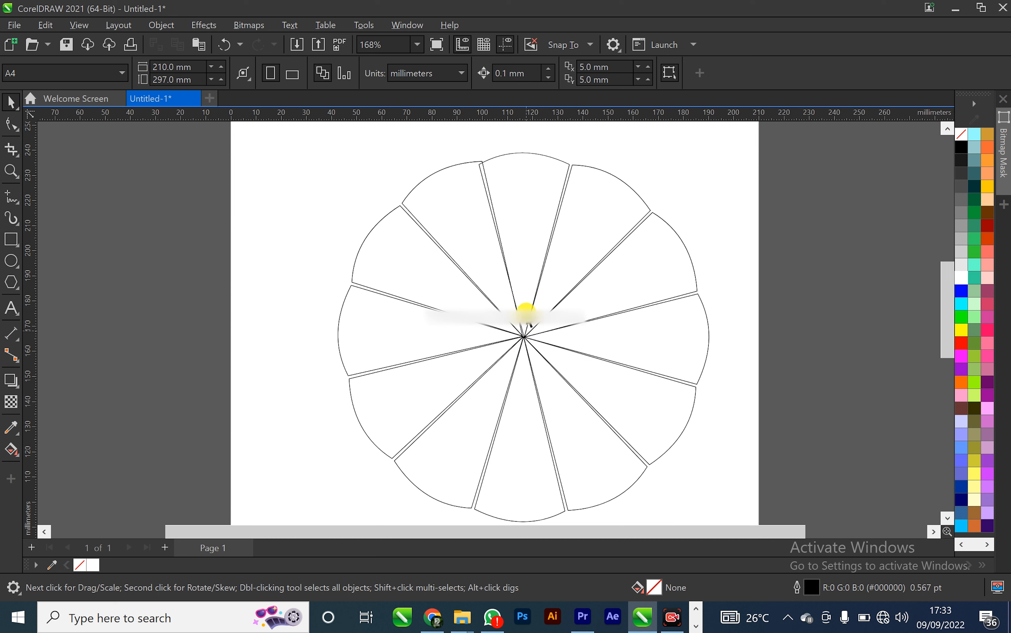
Undo the rotated copies back to the single segment
key("ctrl+z")
key("ctrl+z")
key("ctrl+z")
key("ctrl+z")
key("ctrl+z")
key("ctrl+z")
key("ctrl+z")
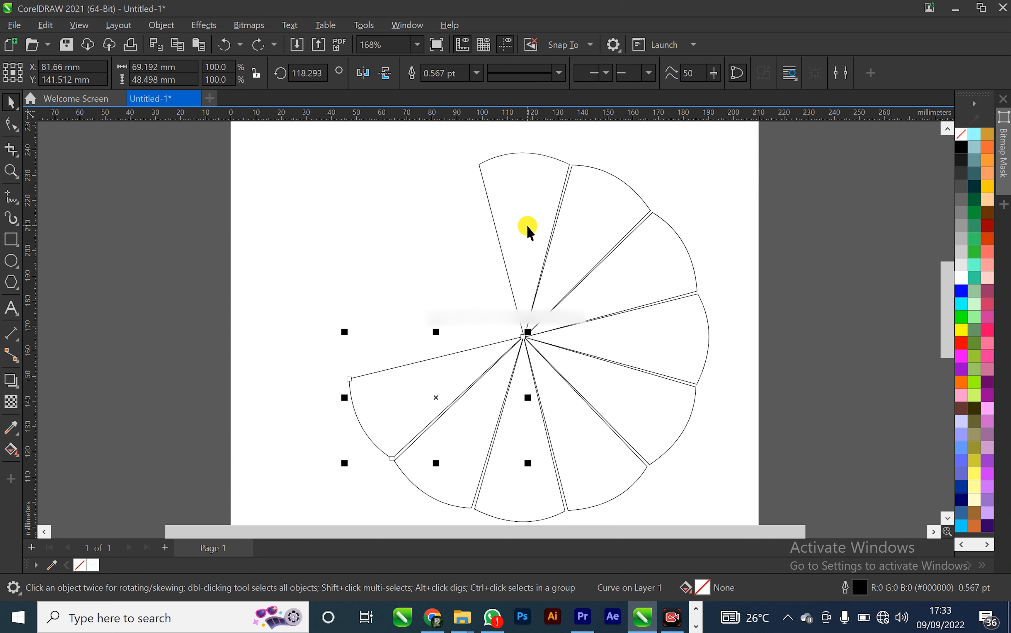
key("ctrl+z")
key("ctrl+z")
key("ctrl+z")
key("ctrl+z")
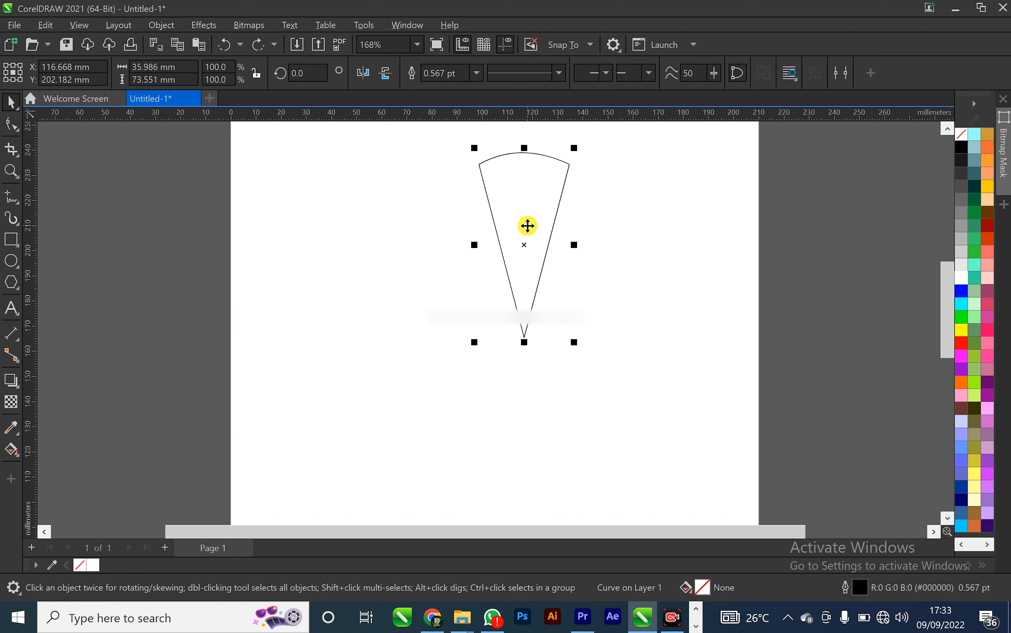
Lower the segment's top arc slightly and move the segment to the left
double_click(532, 175)
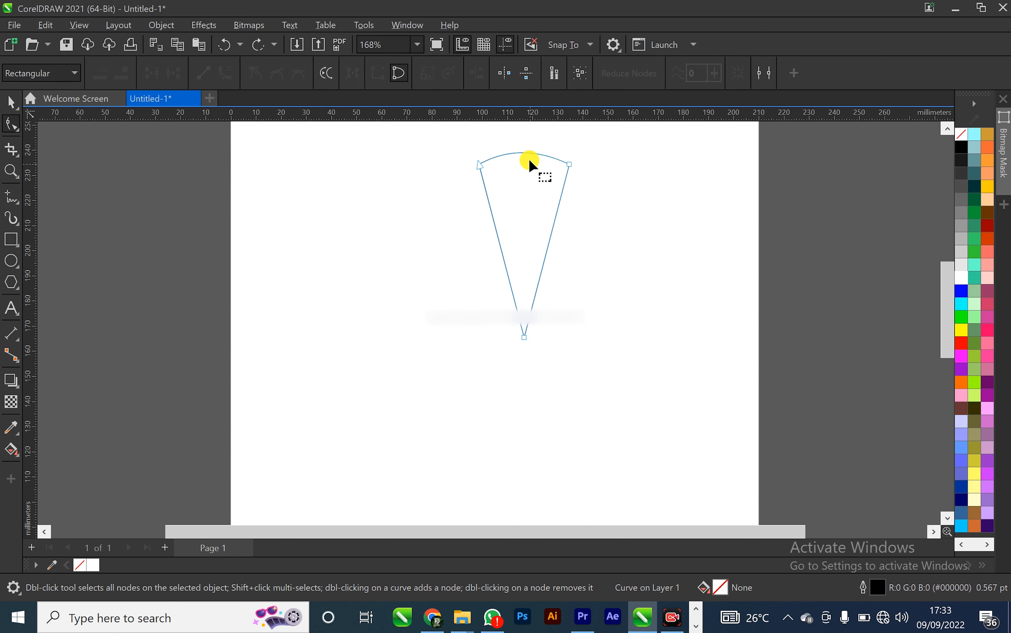
left_click_drag(529, 155, 527, 152)
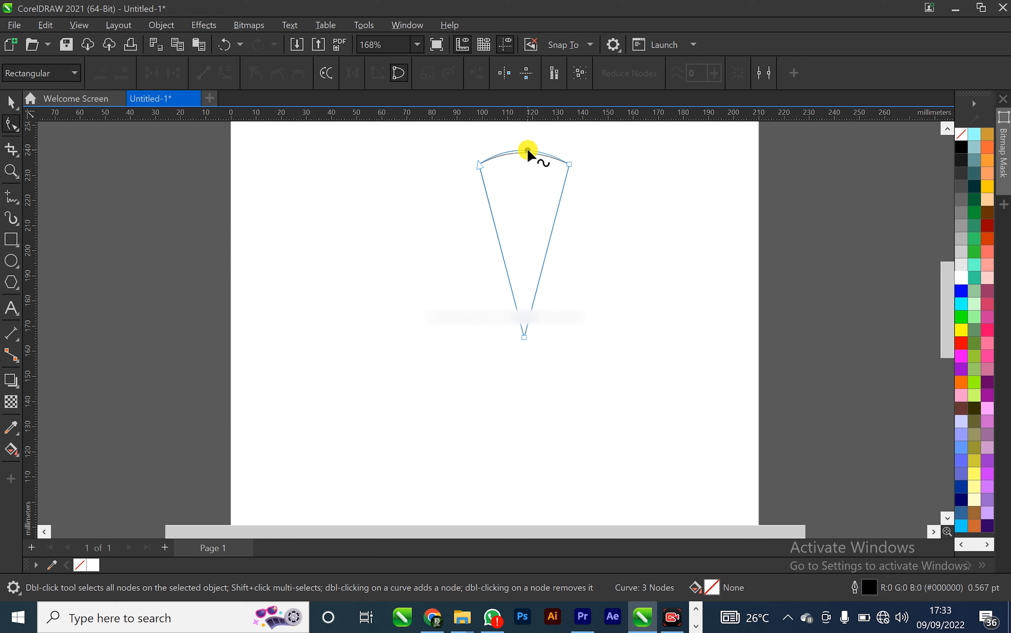
left_click(15, 104)
left_click(158, 197)
left_click_drag(488, 196, 404, 199)
Copy the segment and delete it from the page
left_click(543, 201)
key("Delete")
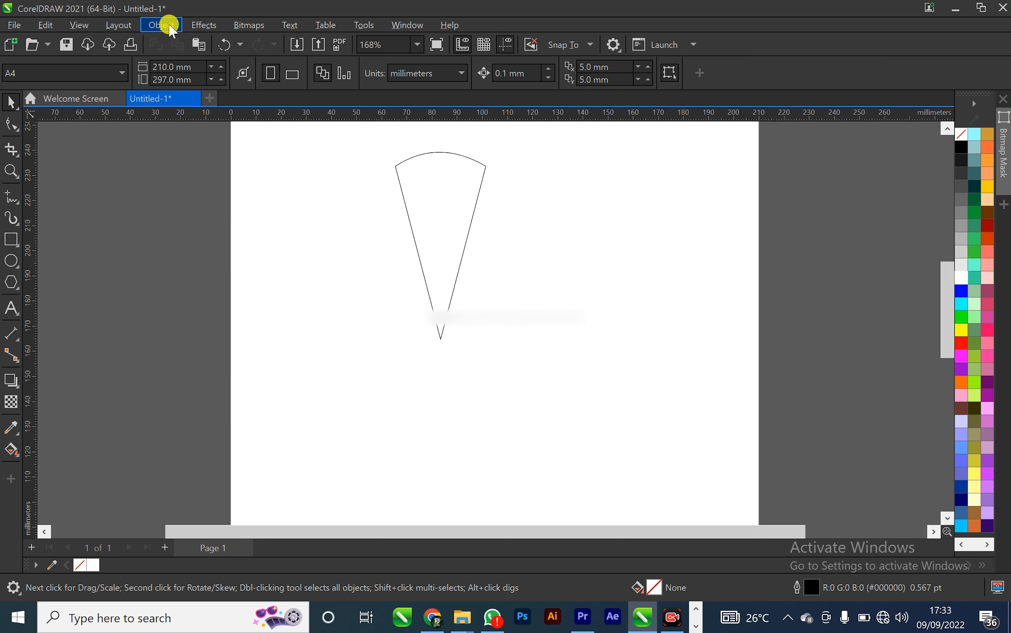
left_click(447, 227)
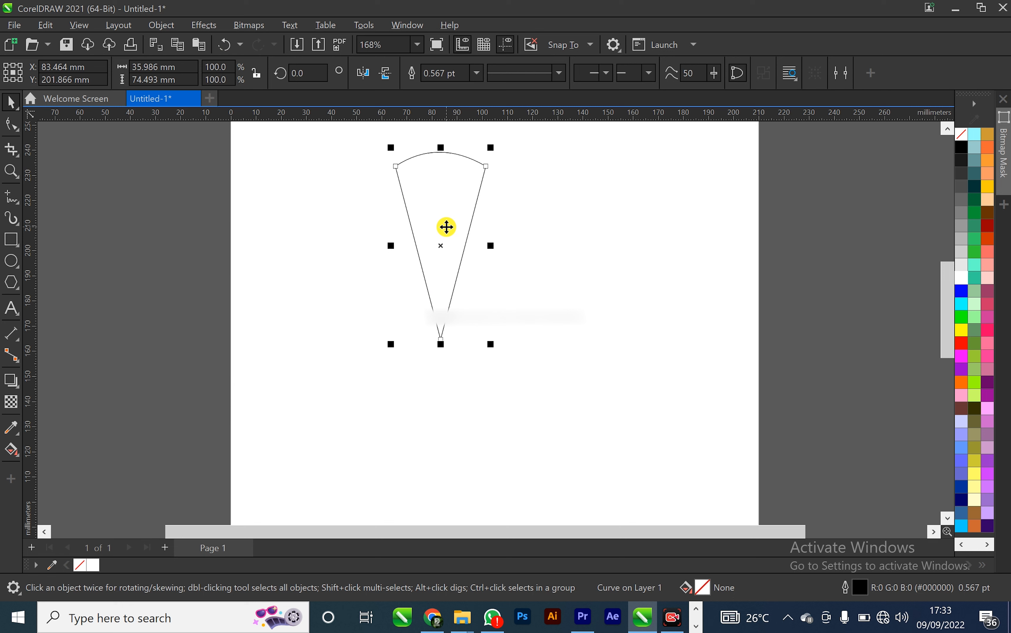
key("Delete")
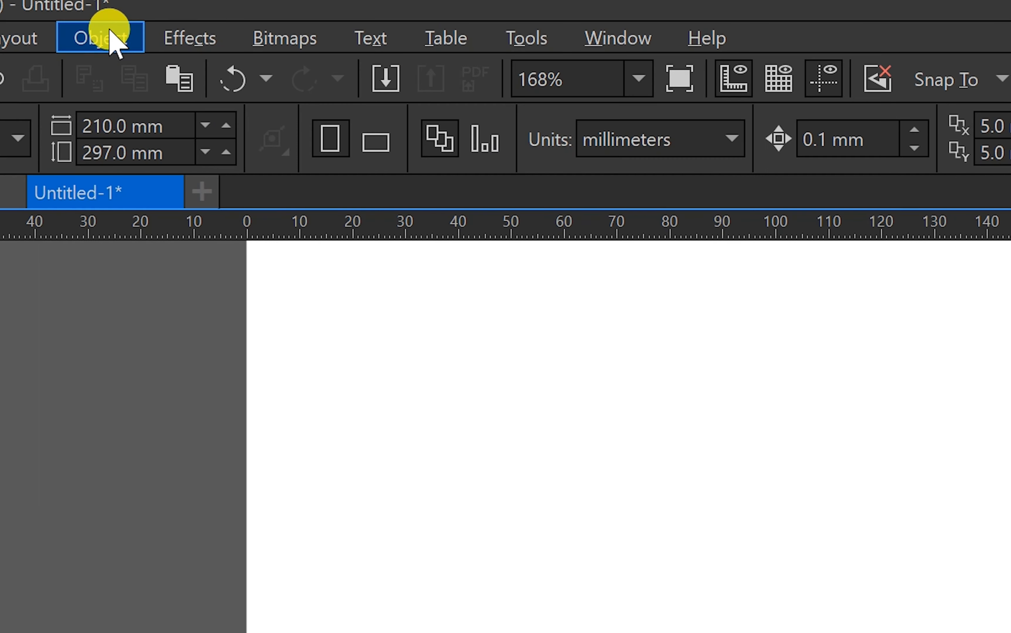
Create a new symmetry group
left_click(110, 32)
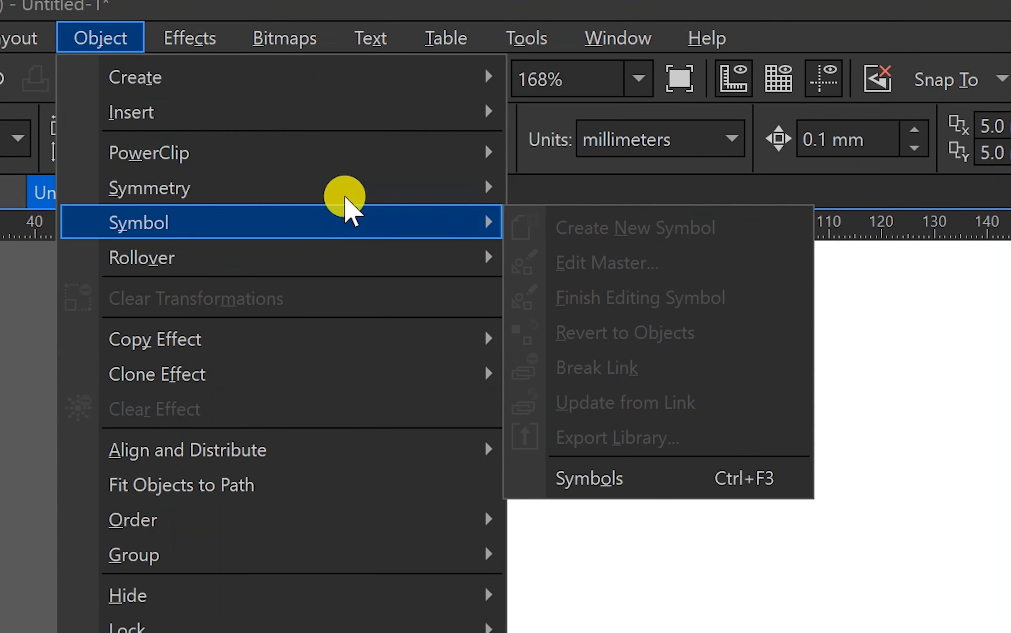
mouse_move(350, 194)
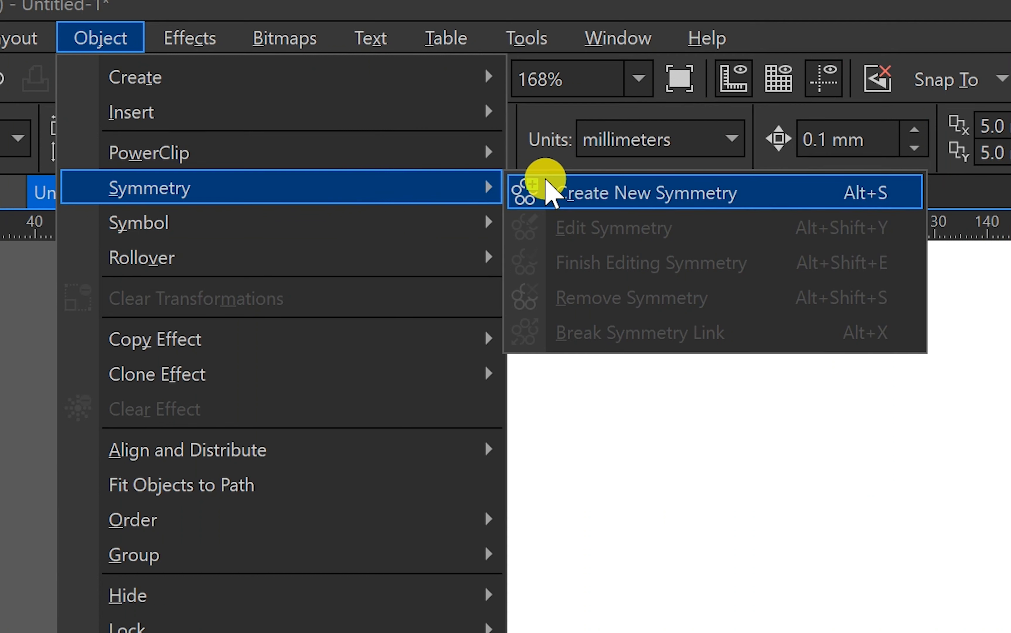
left_click(613, 197)
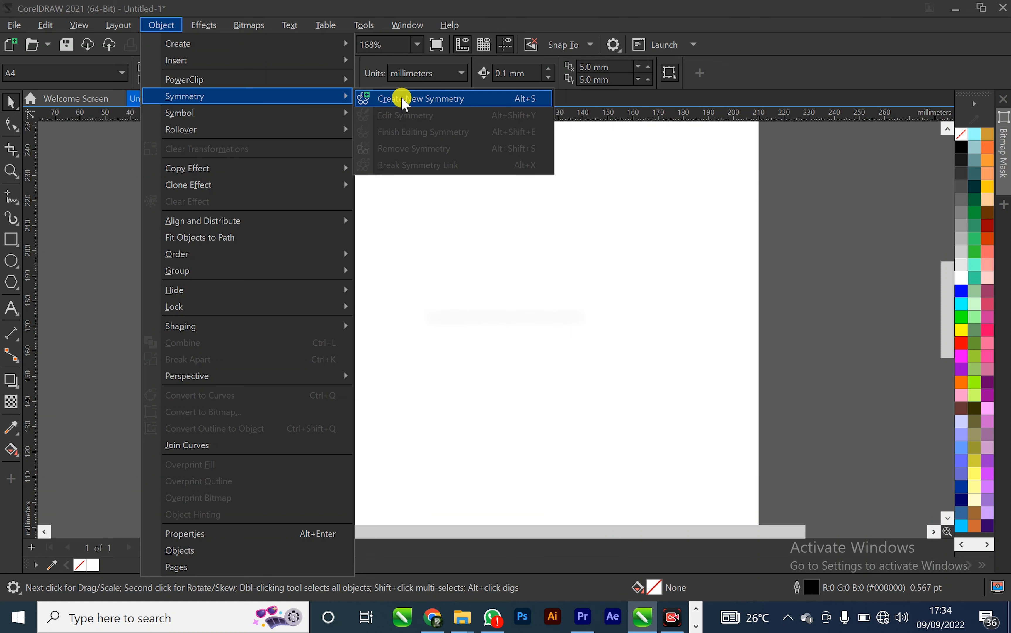
left_click(404, 103)
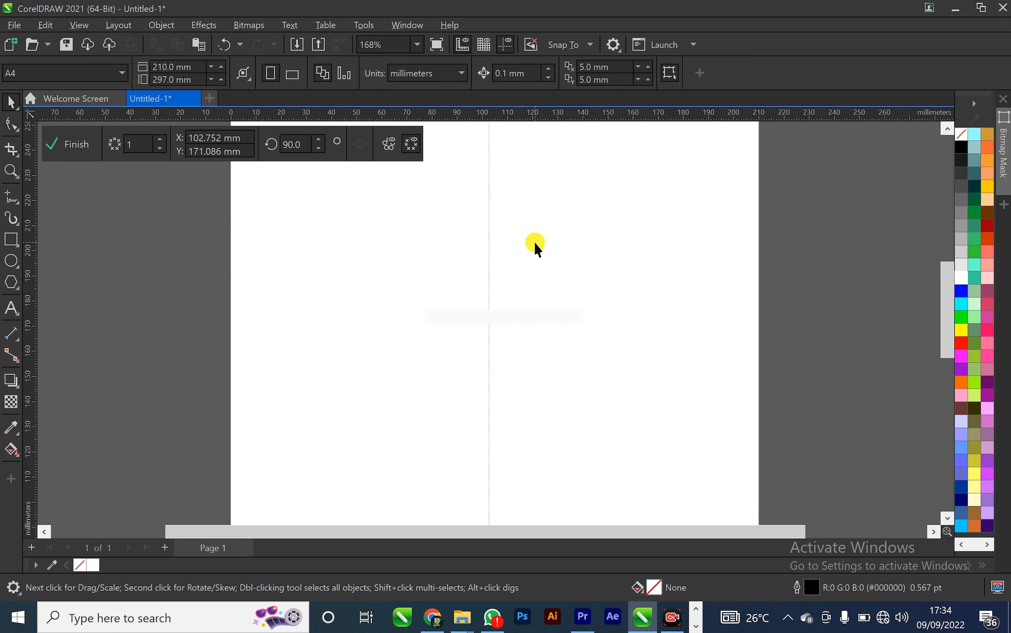
Draw a test rectangle inside the symmetry, then delete it
left_click(10, 238)
mouse_move(436, 210)
left_mouse_down()
mouse_move(489, 354)
mouse_move(467, 349)
left_mouse_up()
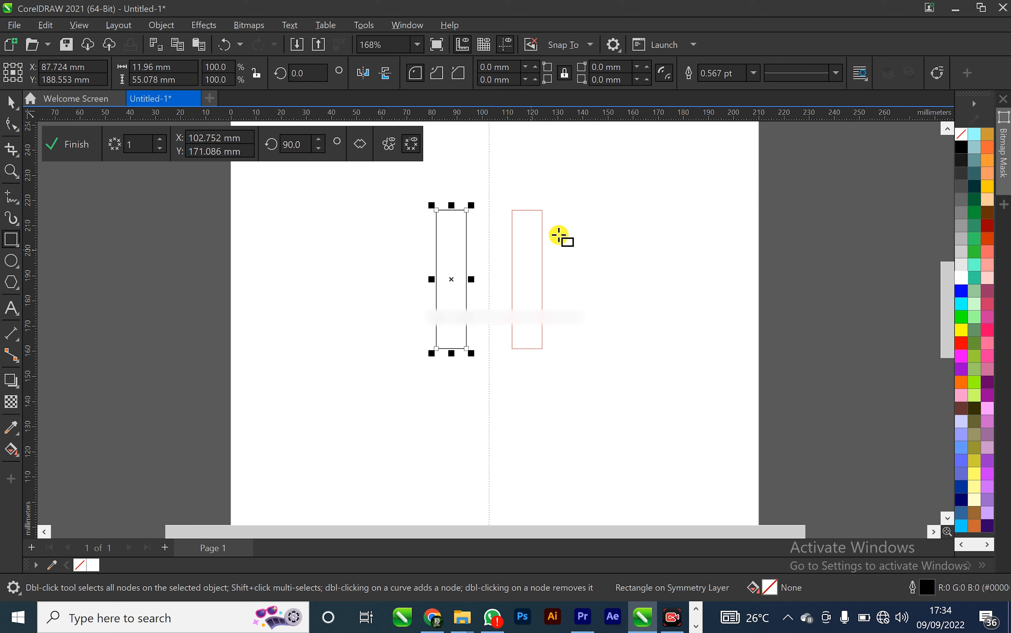
left_click(5, 108)
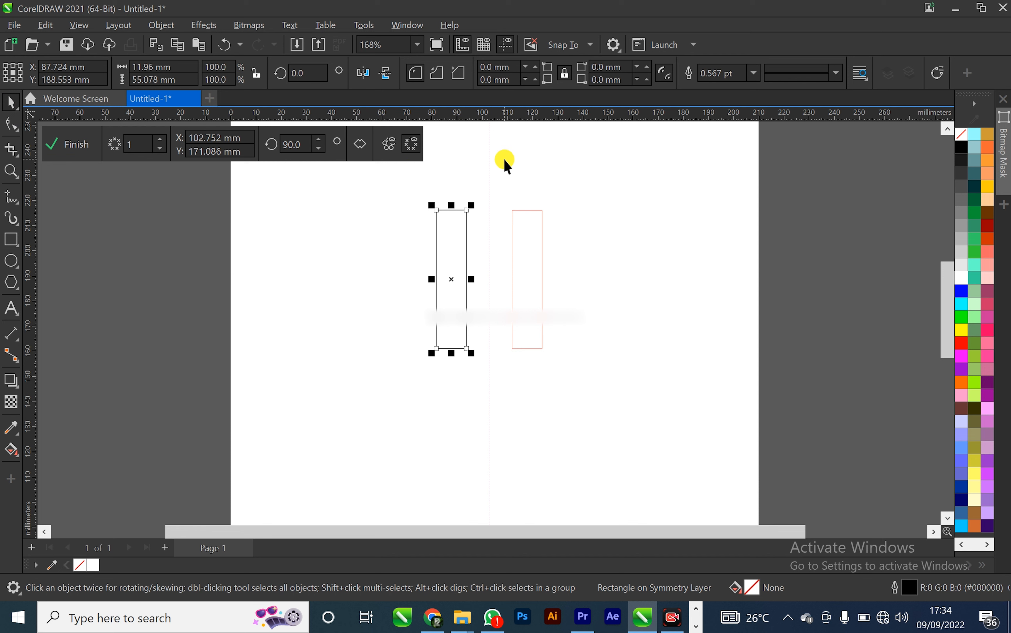
key("Delete")
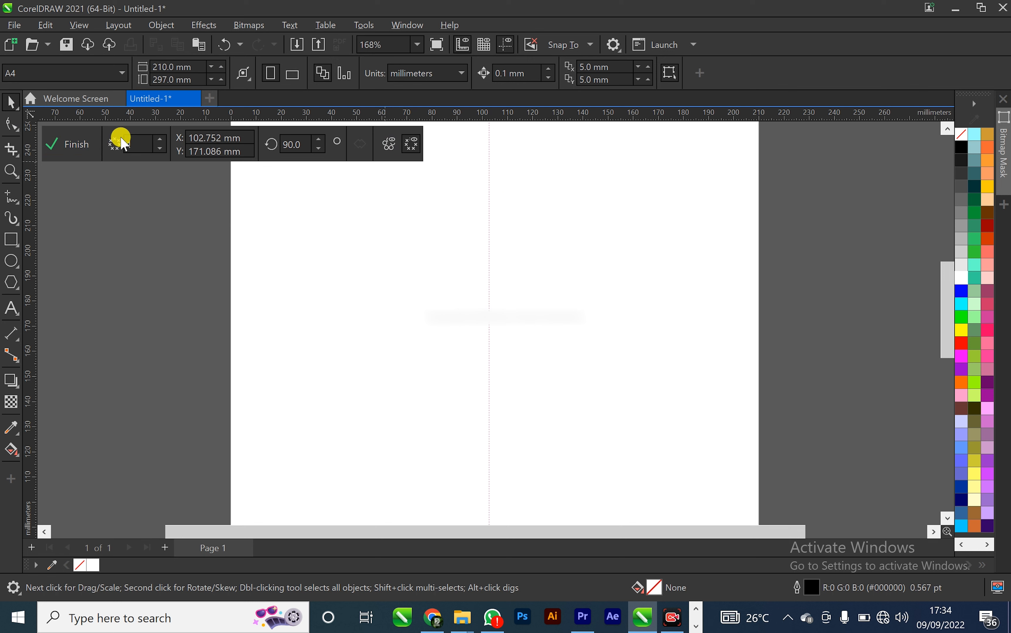
Set the symmetry's number of lines to 8
left_click(218, 138)
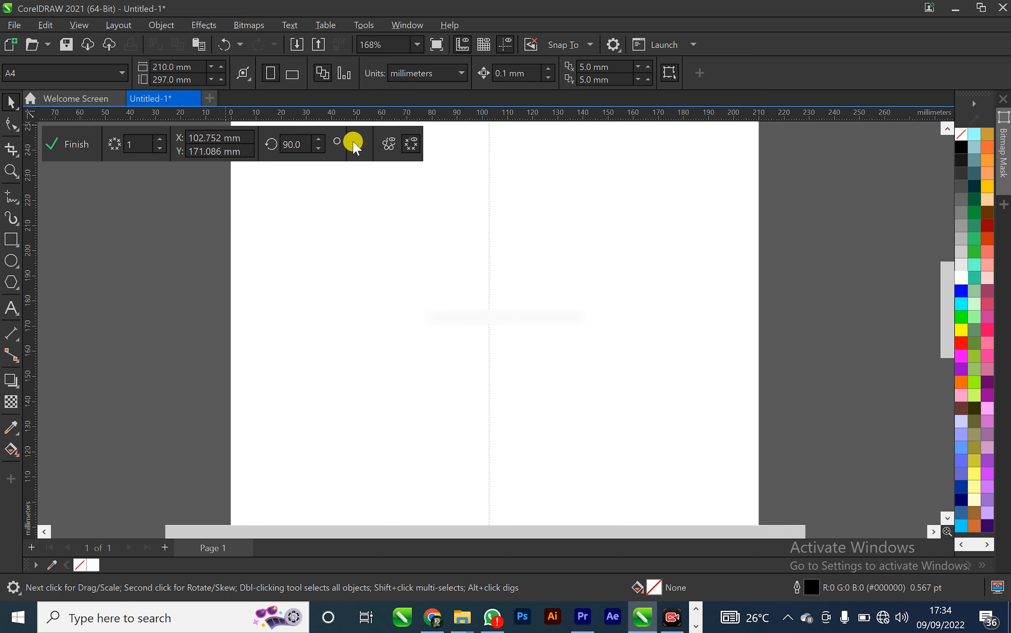
left_click_drag(156, 144, 165, 115)
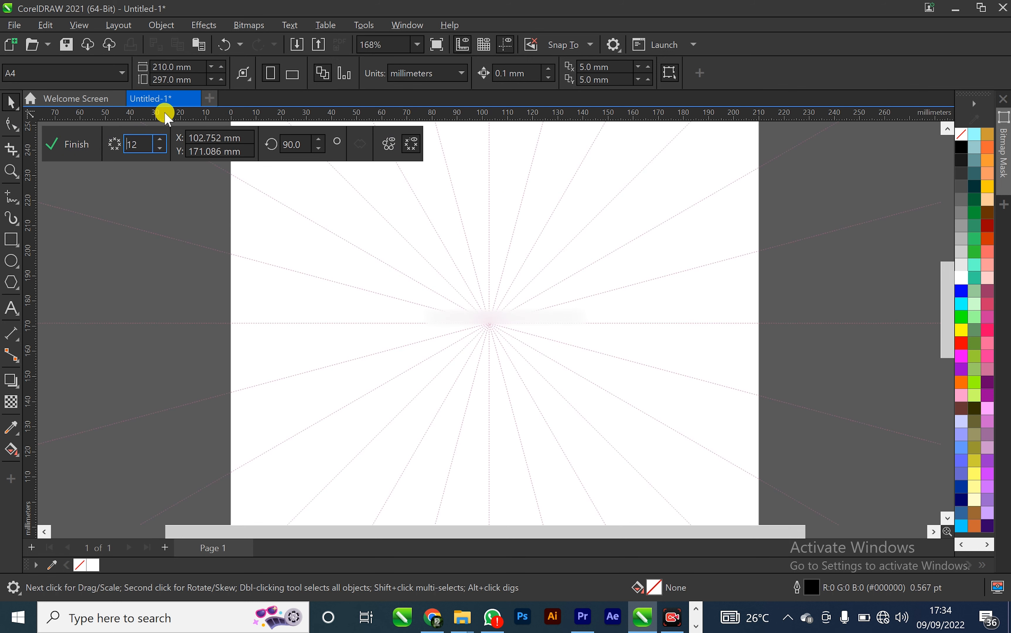
left_click(160, 148)
left_click(161, 148)
left_click(160, 148)
left_click(161, 147)
left_click(160, 147)
left_click(160, 140)
Paste the segment into the symmetry group
scroll(484, 205, "down", 4)
right_click(460, 204)
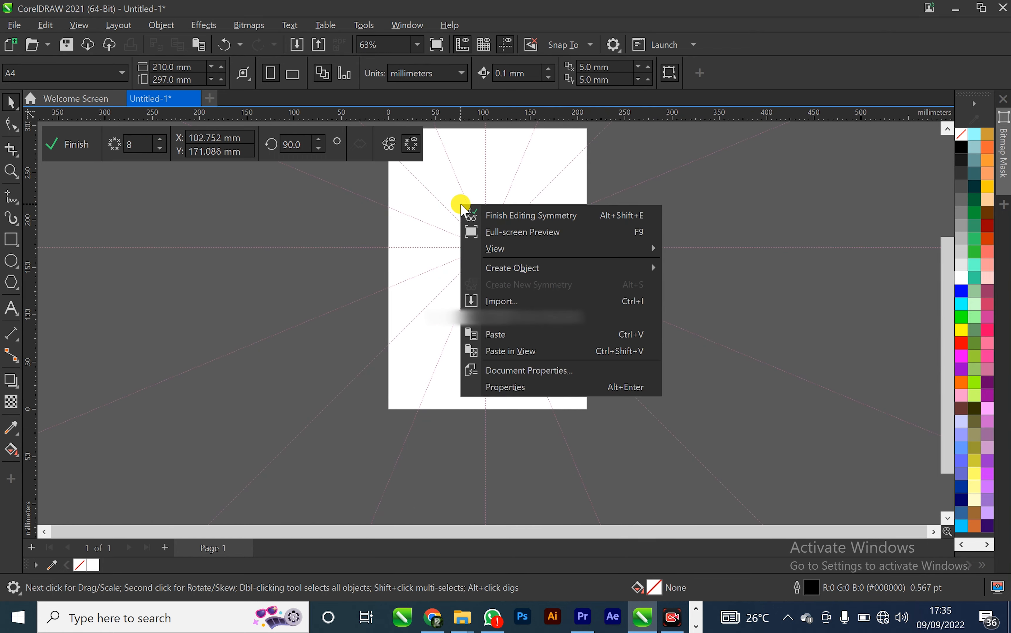
left_click(495, 334)
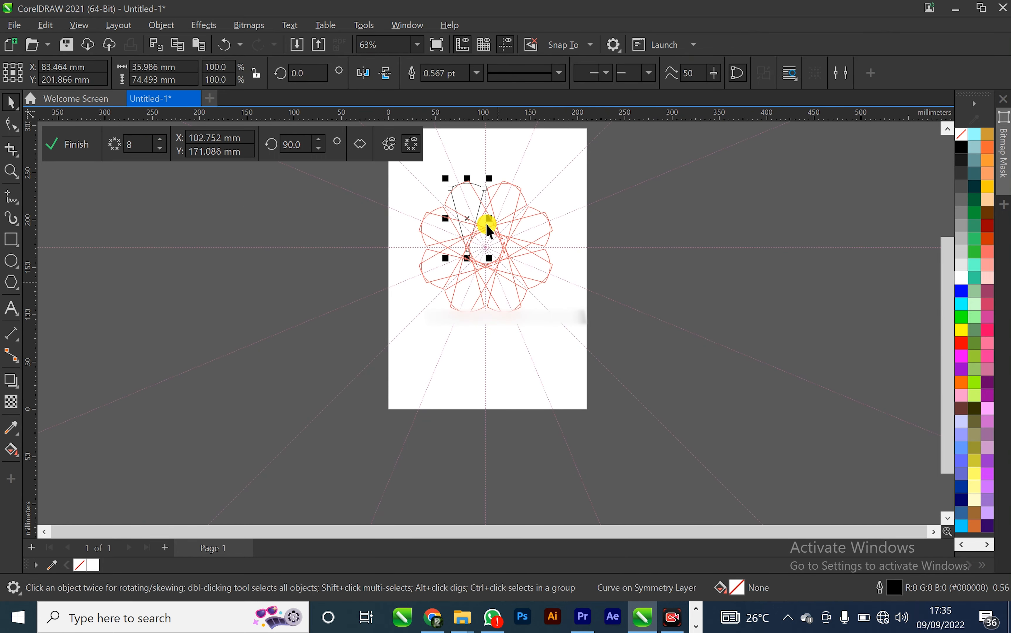
Move the pasted segment right and up, nearer the symmetry centre
scroll(478, 205, "up", 5)
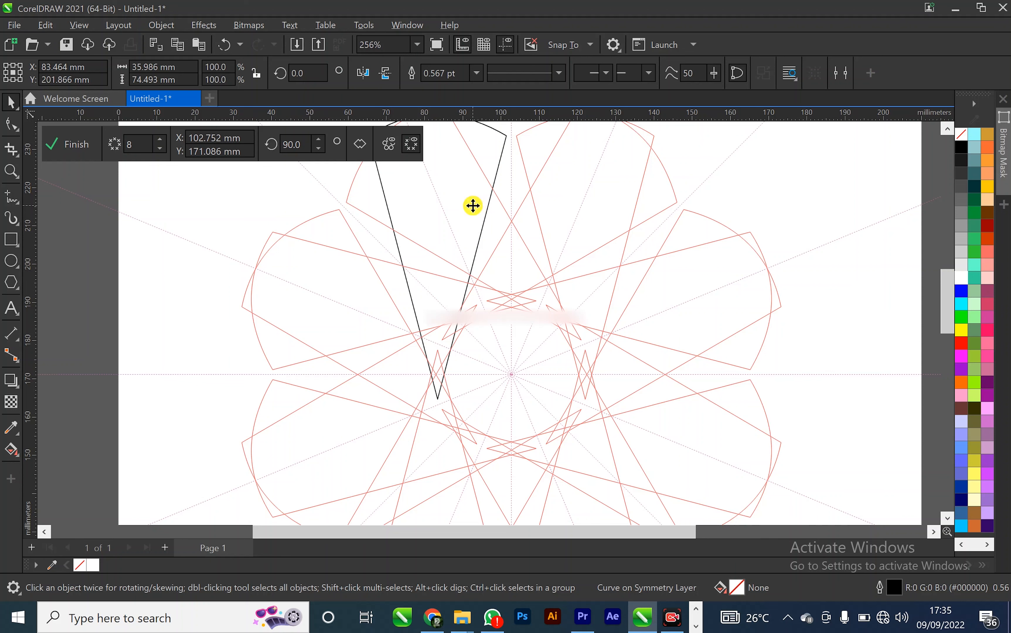
left_click_drag(473, 205, 501, 204)
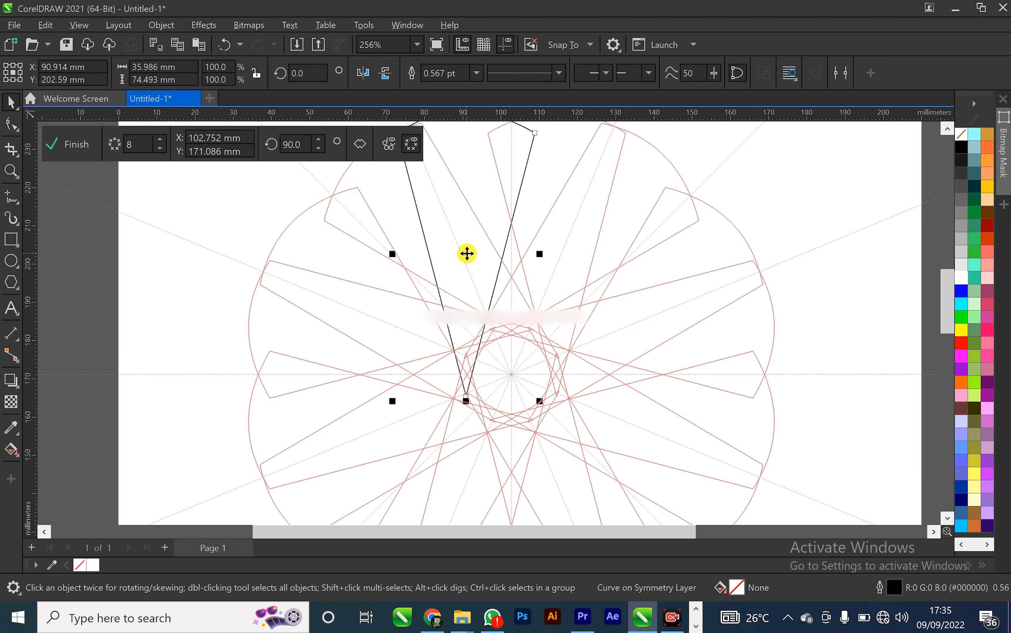
mouse_move(467, 253)
left_mouse_down()
mouse_move(497, 251)
mouse_move(458, 251)
mouse_move(460, 242)
left_mouse_up()
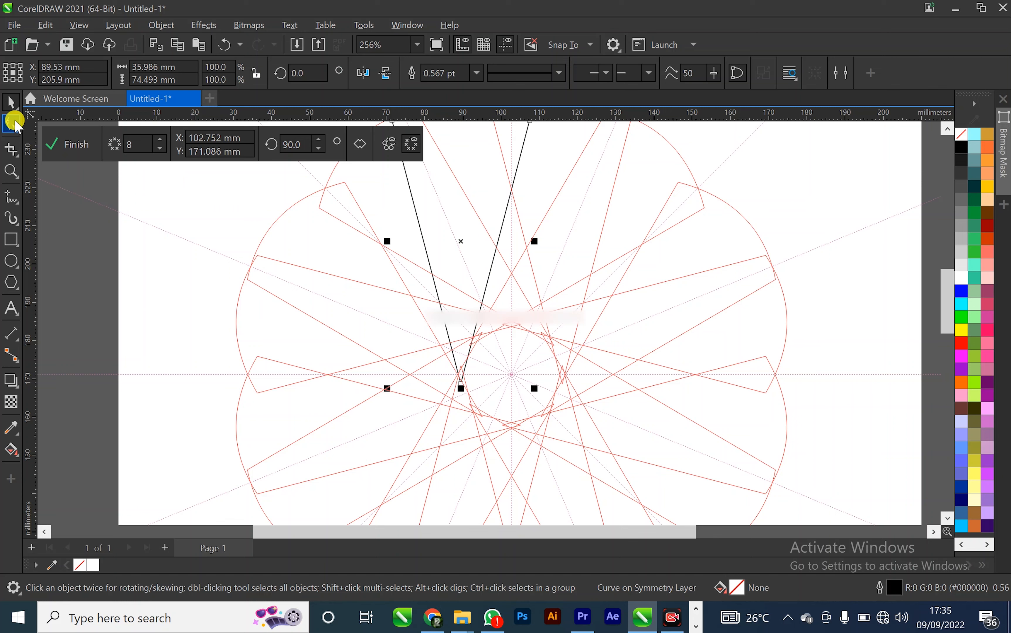
Rotate the pasted segment around its tip so it leans outward within the symmetry
left_click(465, 237)
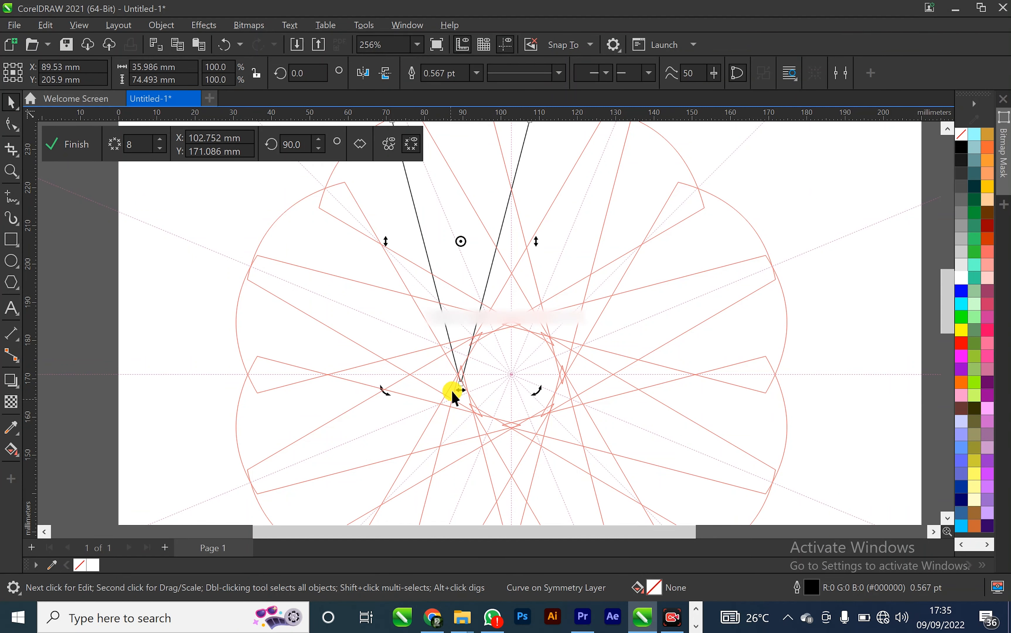
left_click_drag(532, 397, 509, 399)
left_click(462, 303)
left_click(459, 318)
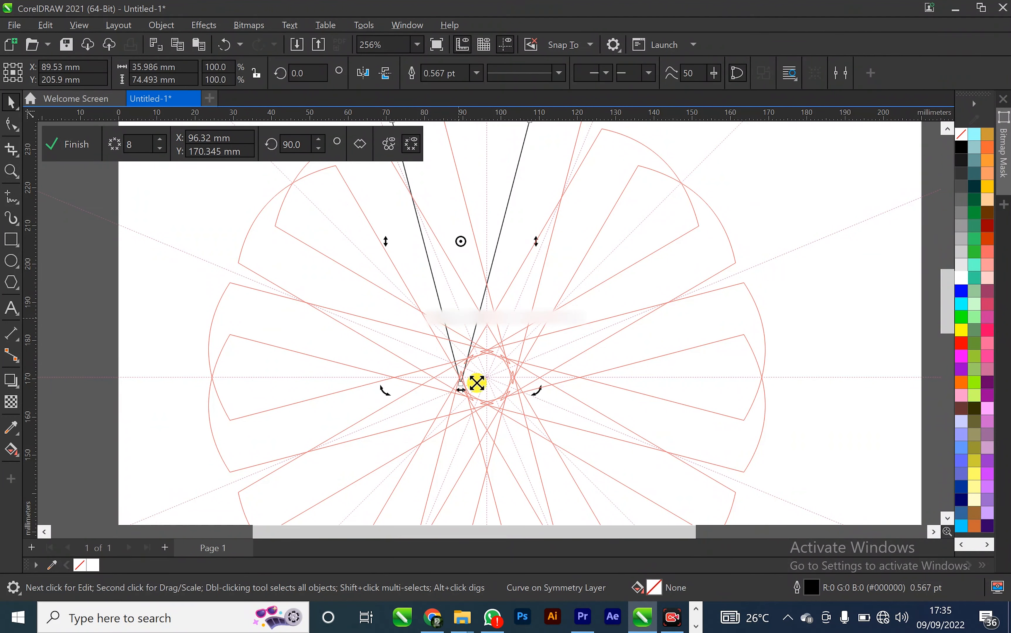
left_click_drag(541, 398, 581, 357)
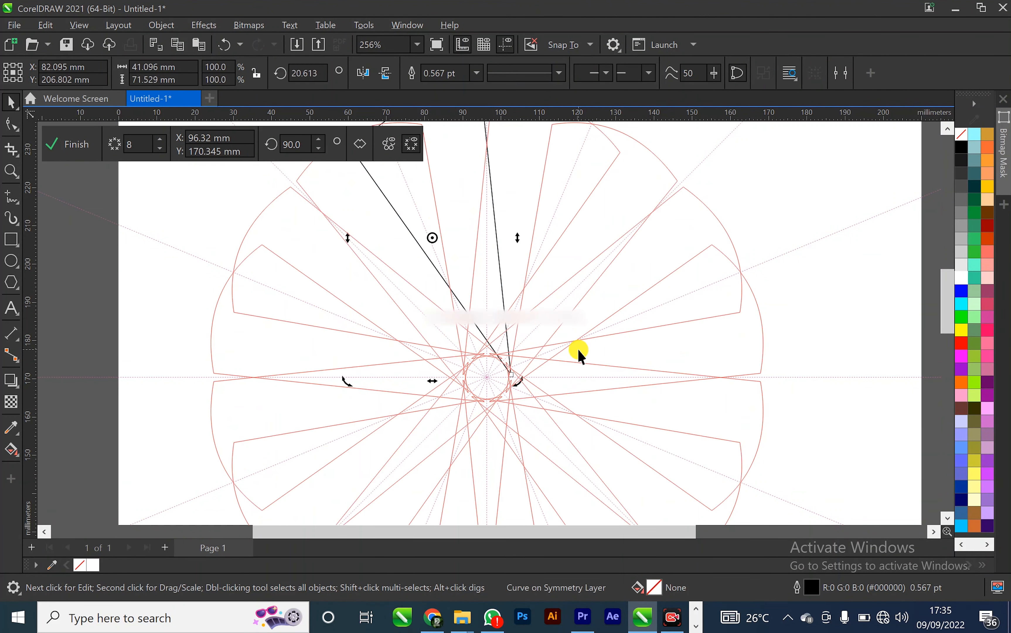
Move the segment left and rotate it to about 40 degrees
left_click(457, 268)
left_click_drag(457, 268, 402, 264)
left_click(401, 264)
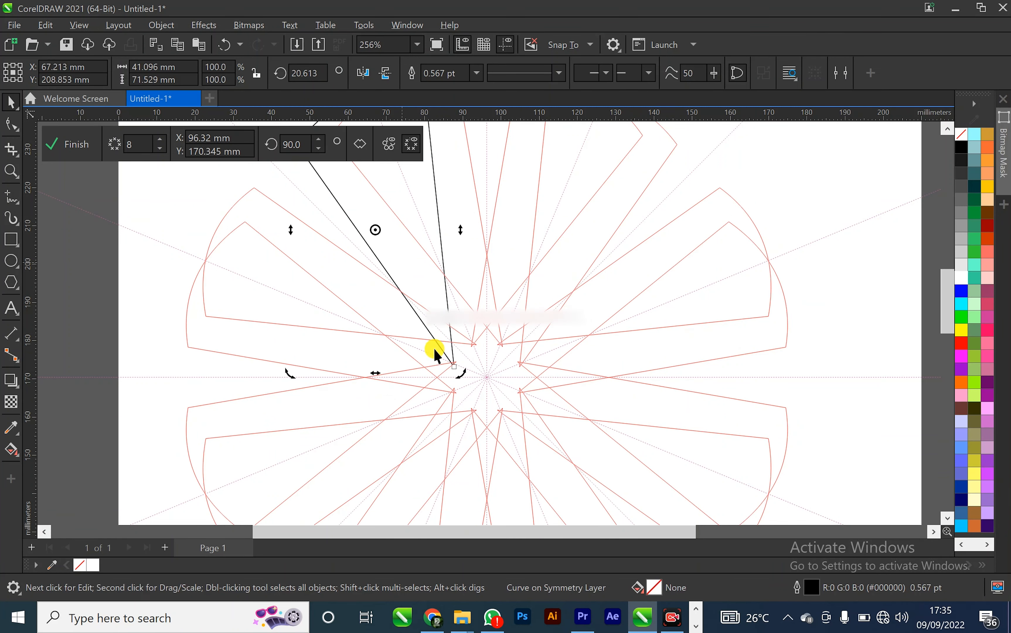
left_click_drag(461, 374, 499, 339)
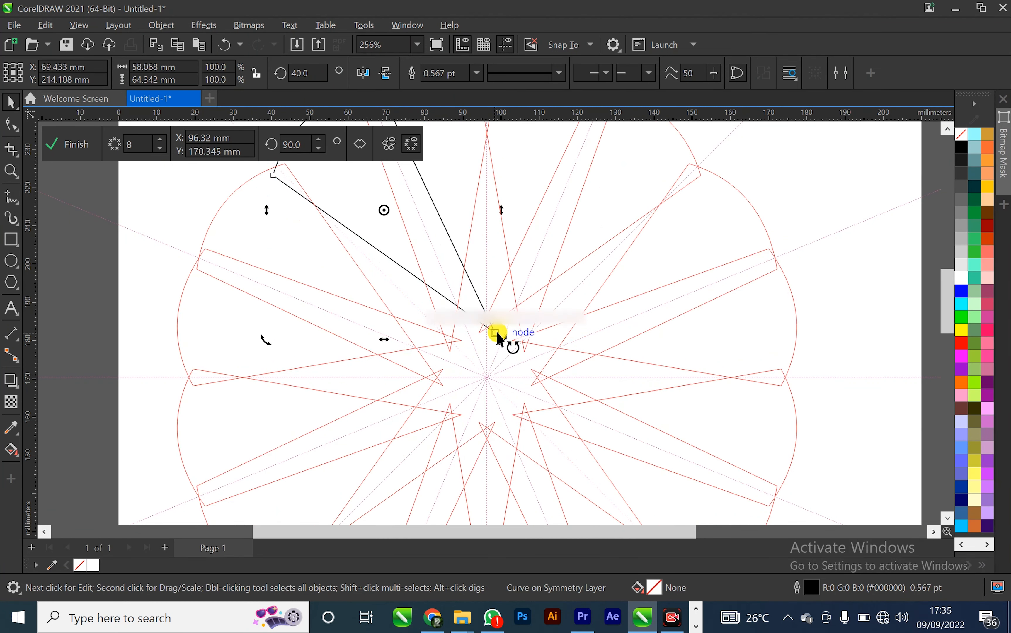
Nudge the symmetry centre slightly down and left
left_click(445, 280)
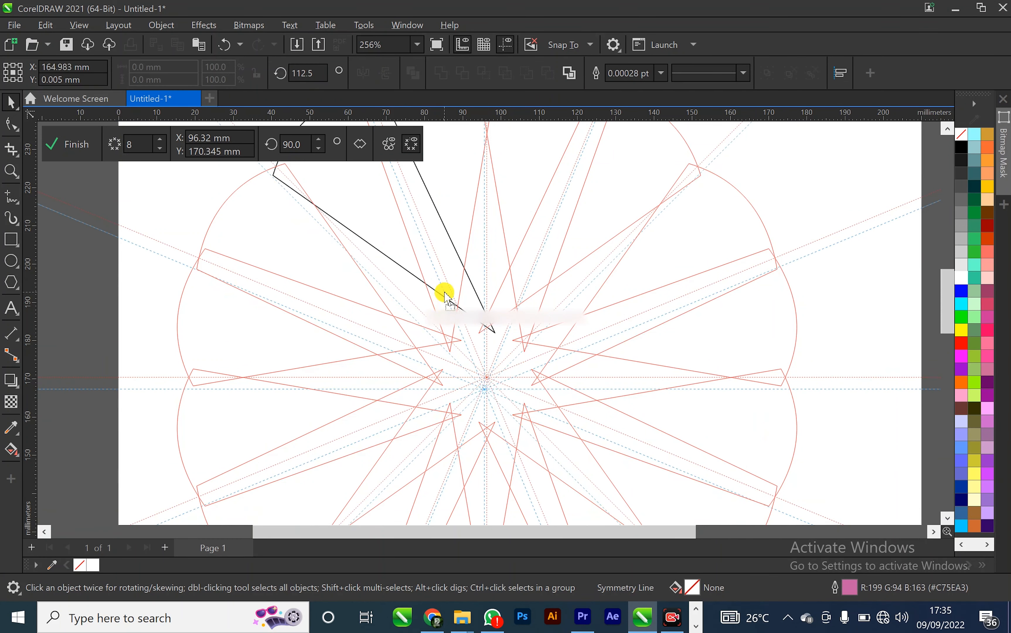
left_click_drag(451, 293, 470, 299)
left_click(469, 299)
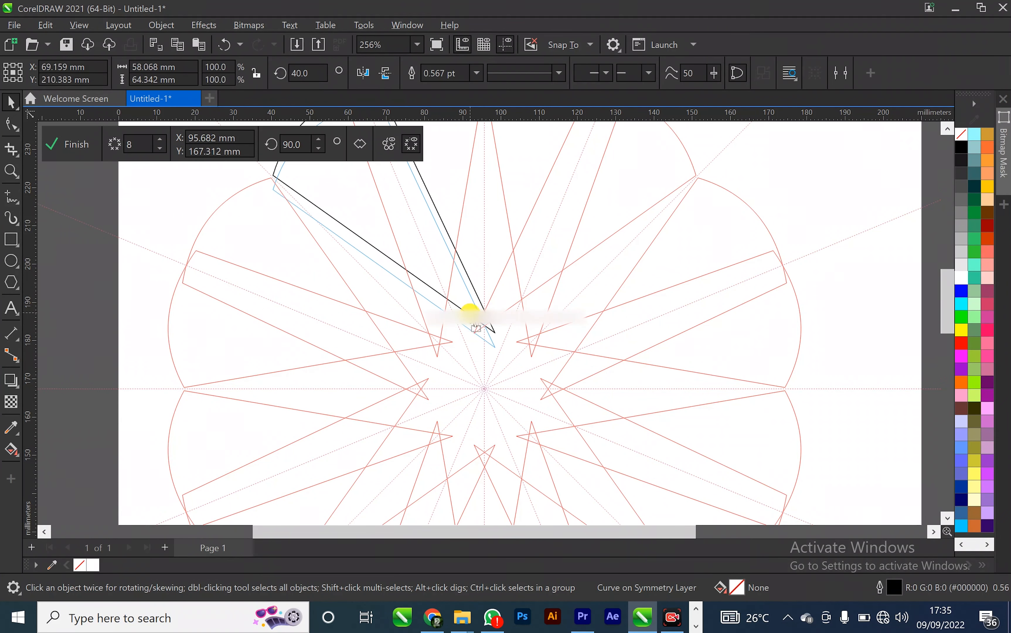
left_click_drag(468, 343, 458, 343)
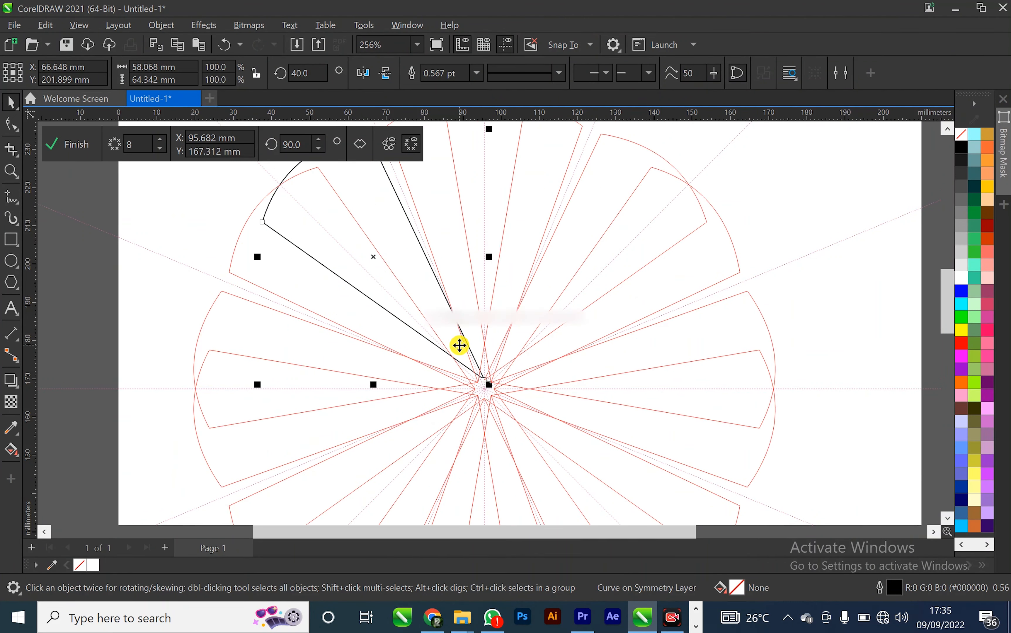
left_click(410, 273)
left_click_drag(495, 131, 572, 143)
key("ctrl+z")
key("ctrl+z")
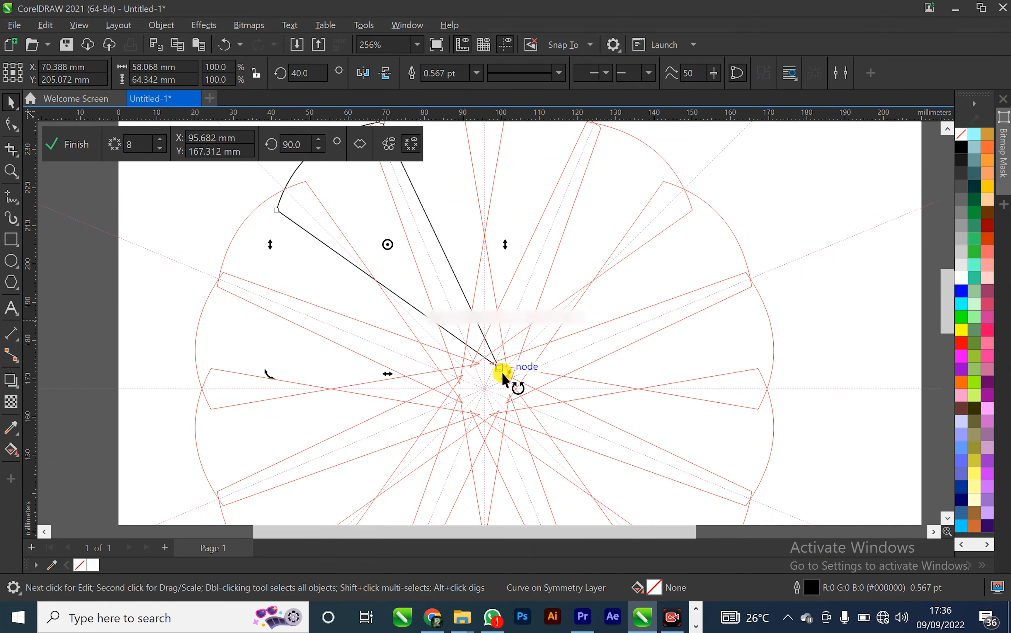
Rotate and reposition the segment until neighbouring petals meet edge to edge, ending near 12.7 degrees rotation
left_click_drag(503, 373, 462, 385)
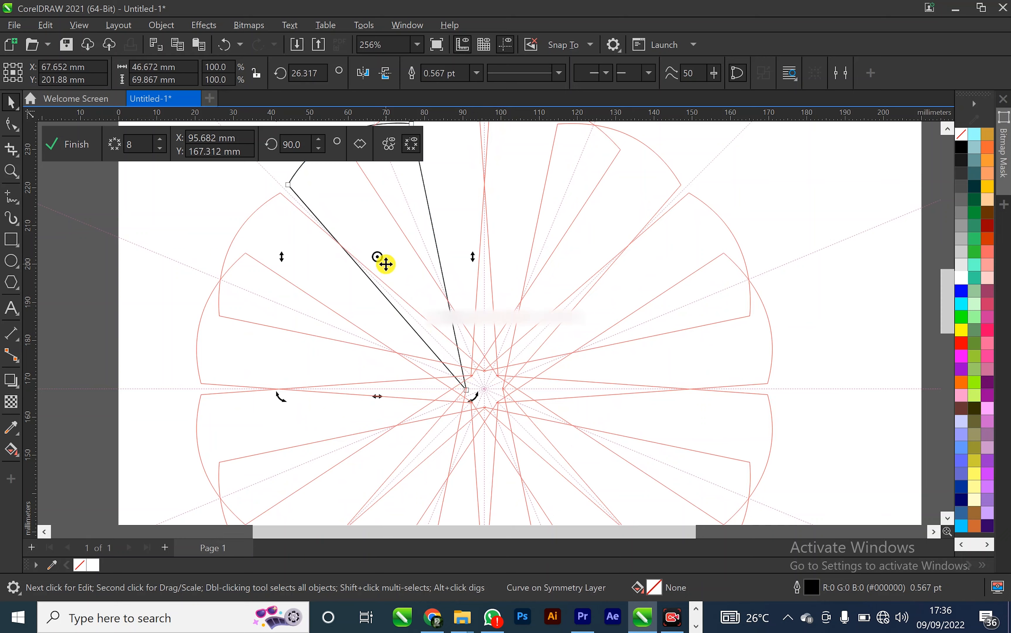
scroll(384, 262, "down", 2)
left_click_drag(385, 256, 390, 229)
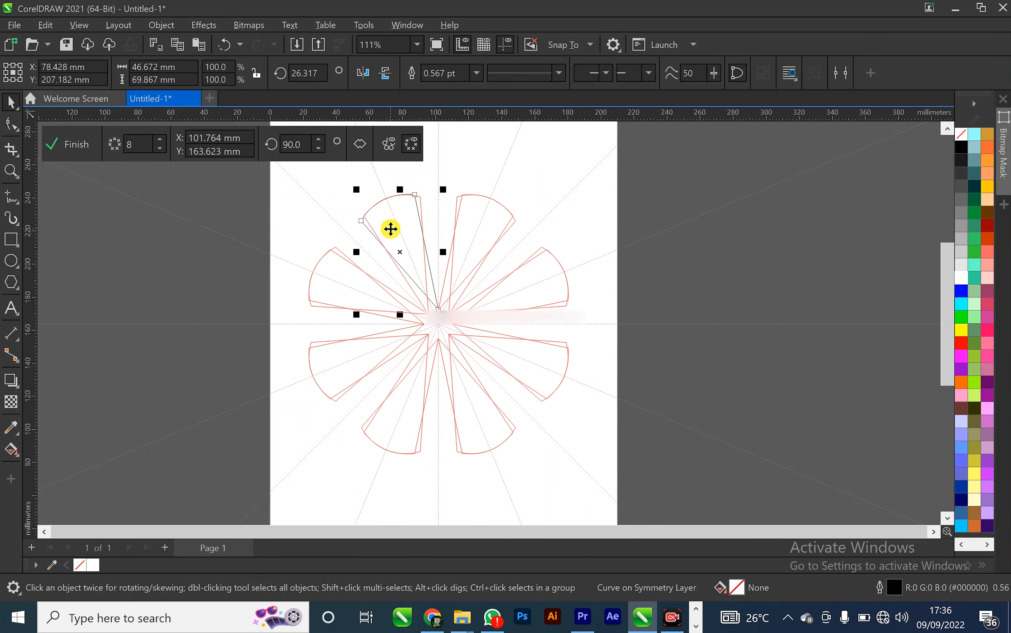
left_click(406, 210)
left_click_drag(444, 190, 451, 188)
left_click(408, 212)
left_click_drag(406, 215, 417, 212)
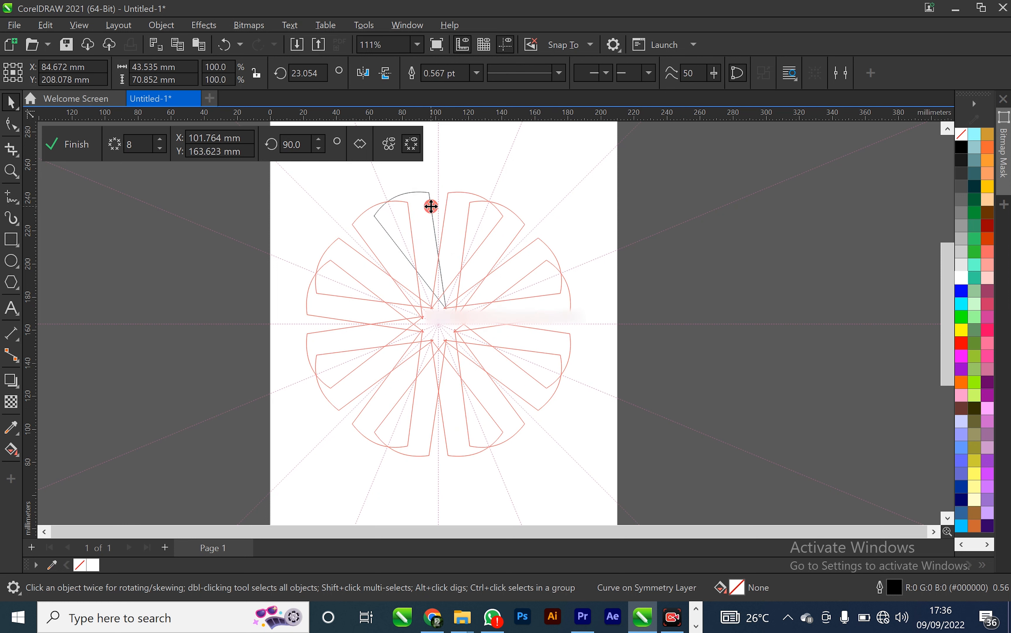
left_click(429, 206)
left_click_drag(455, 187, 467, 189)
left_click(428, 198)
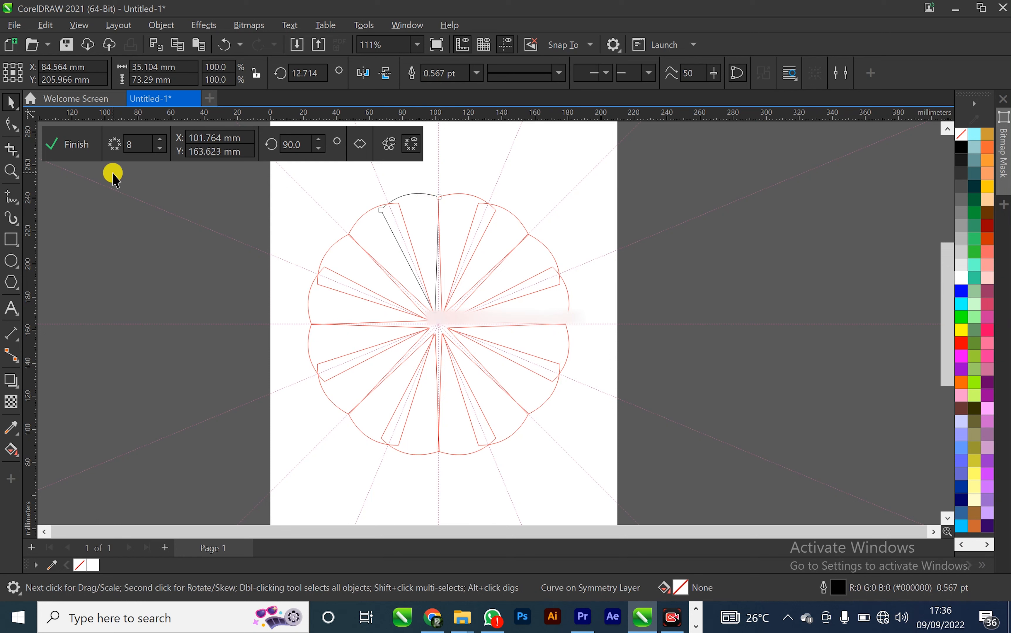
With the Shape tool, nudge the segment's two outer corner nodes so its edges line up with the neighbouring petals
left_click(9, 125)
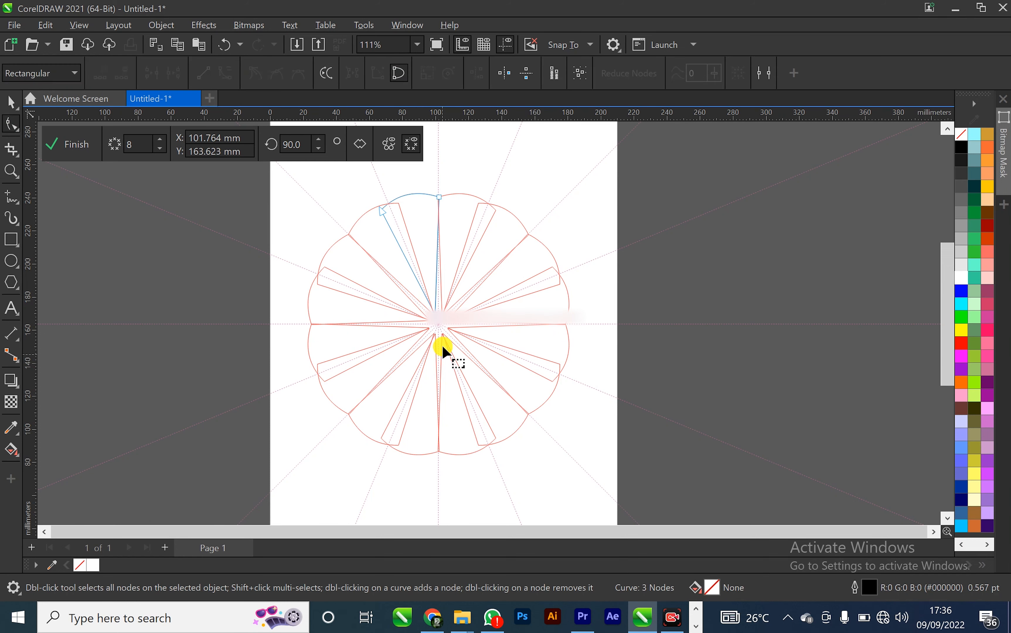
left_click(438, 324)
left_click_drag(380, 208, 390, 207)
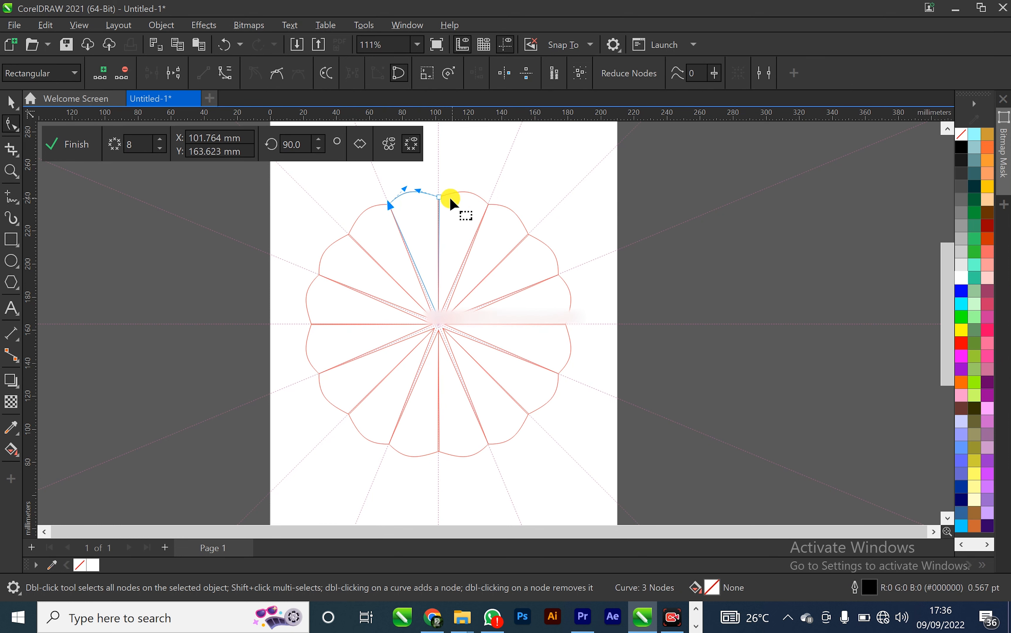
left_click_drag(443, 197, 400, 190)
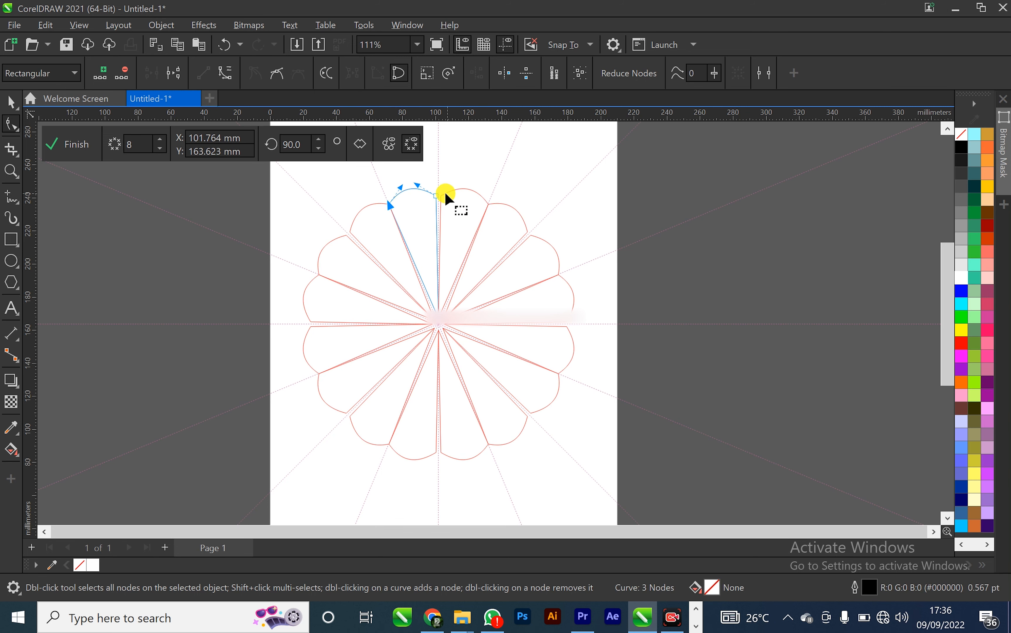
scroll(441, 194, "up", 4)
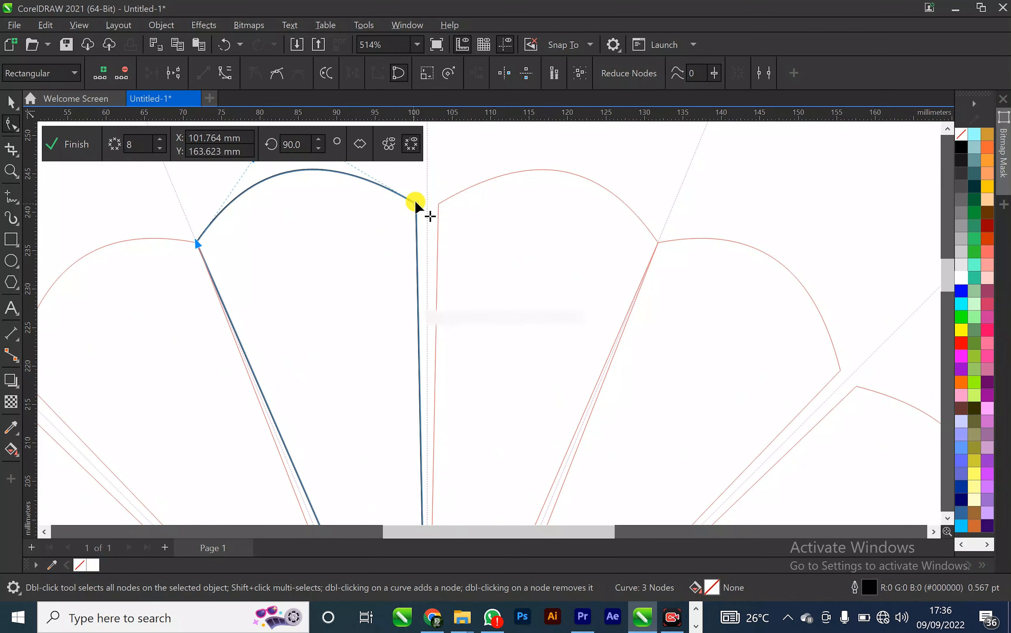
left_click_drag(417, 204, 426, 204)
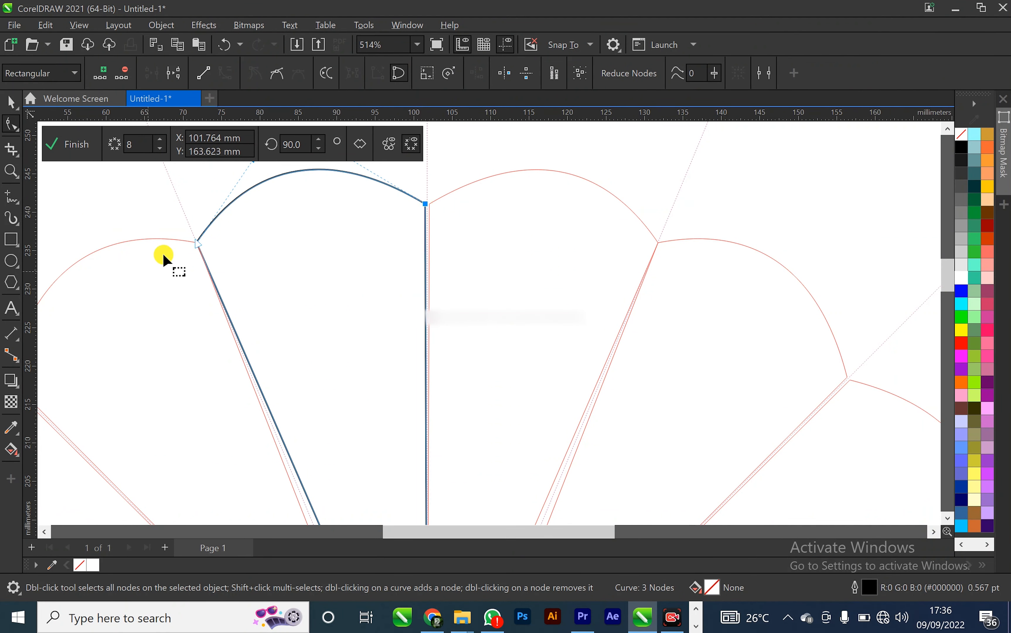
left_click_drag(197, 242, 201, 242)
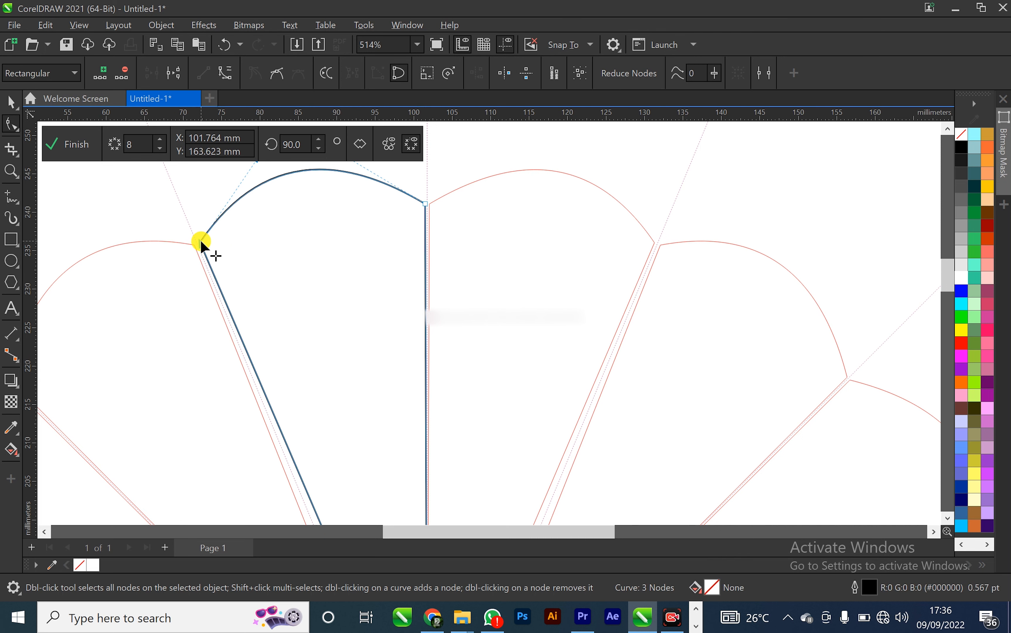
Adjust the control handles of the segment's outer arc to reshape its curve
scroll(288, 226, "down", 2)
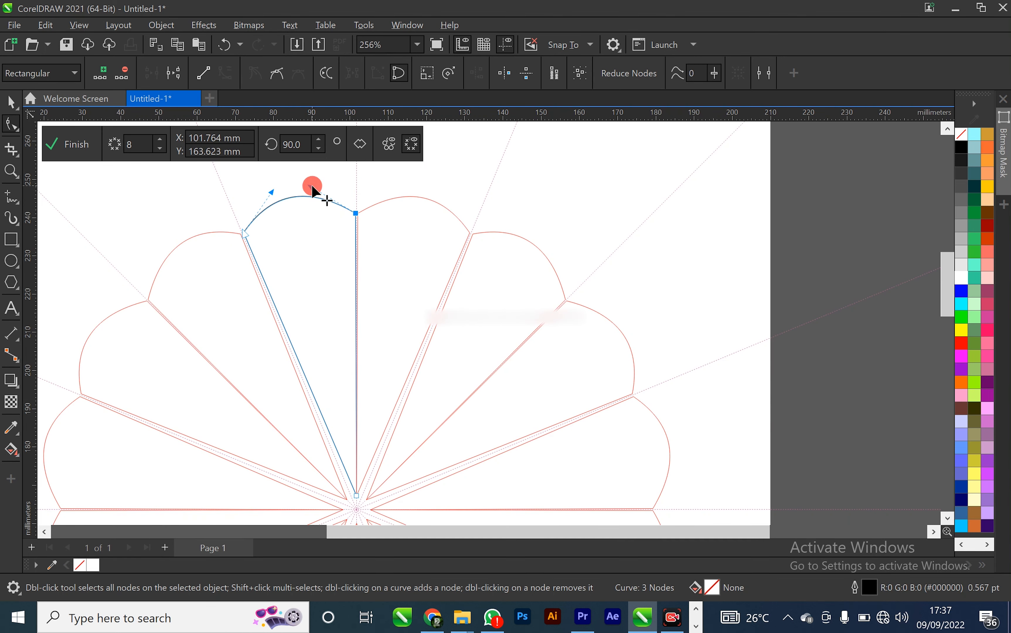
left_click(322, 188)
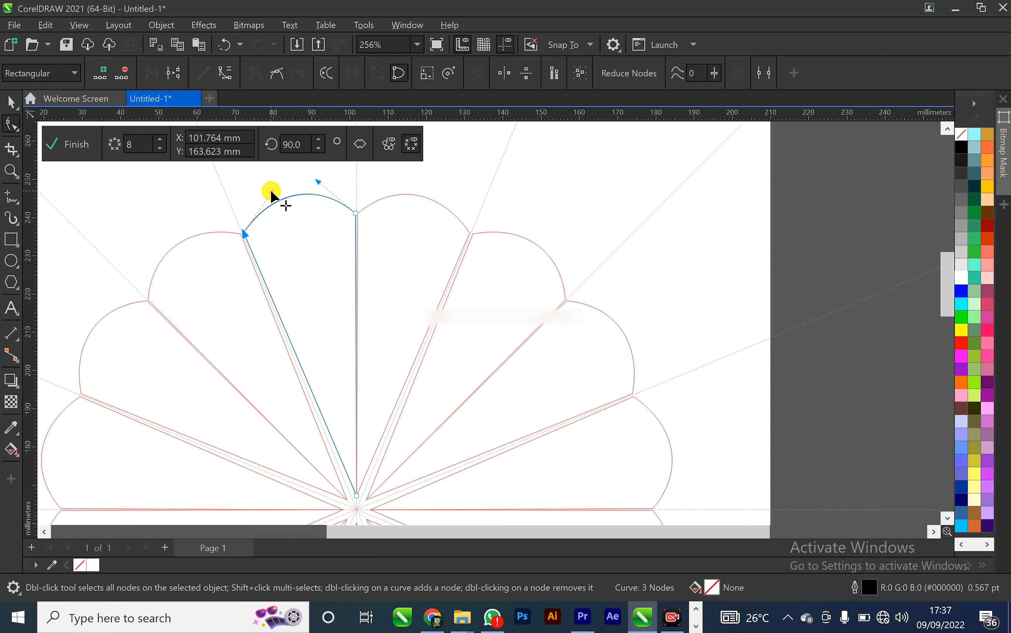
left_click_drag(270, 193, 267, 196)
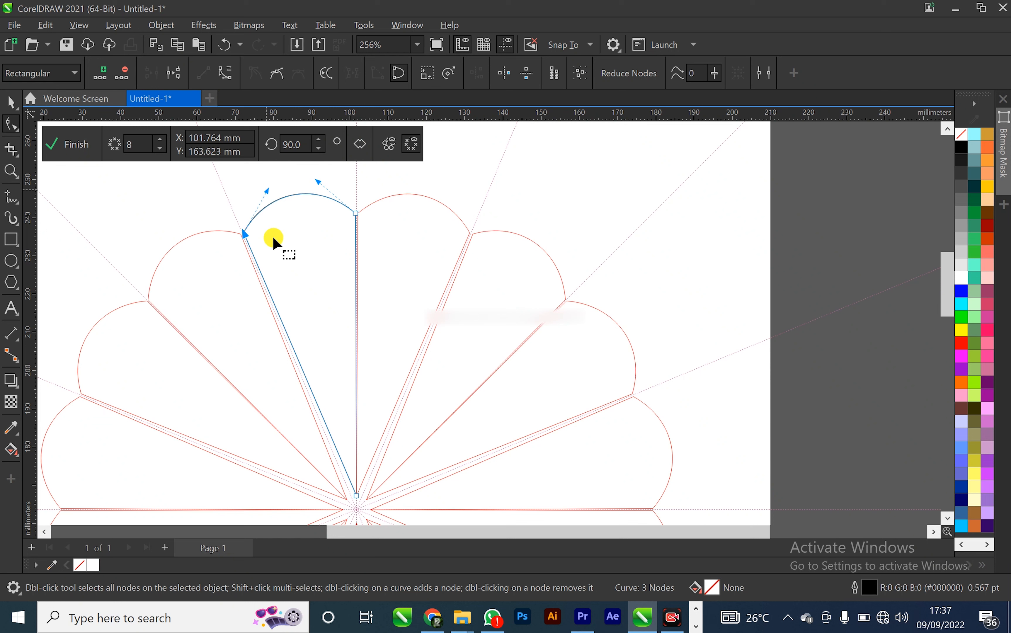
Move the segment's tip node precisely onto the symmetry centre
left_click_drag(356, 501, 357, 509)
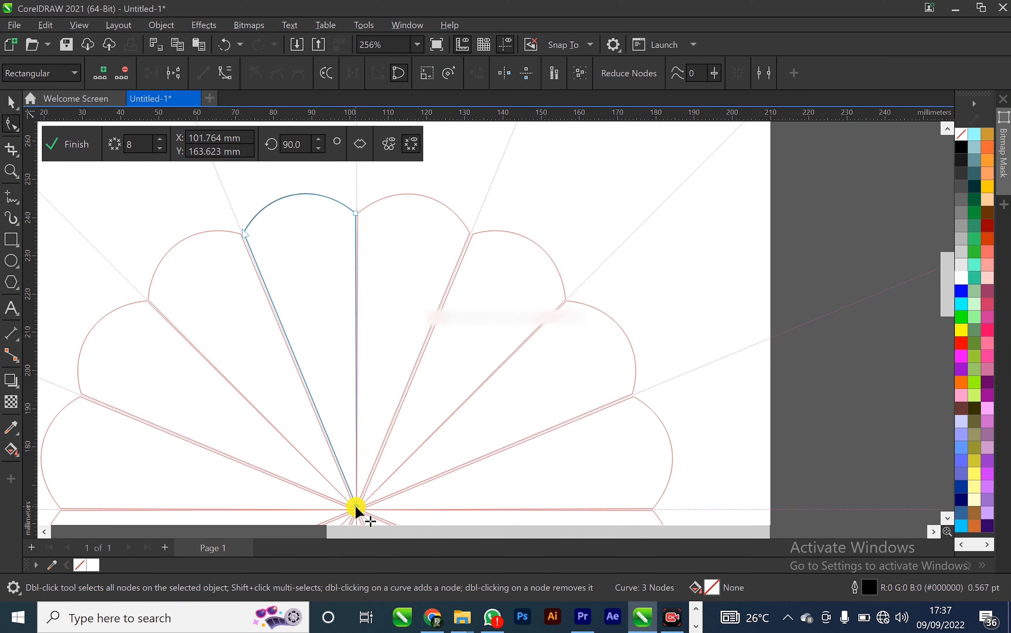
scroll(357, 509, "up", 5)
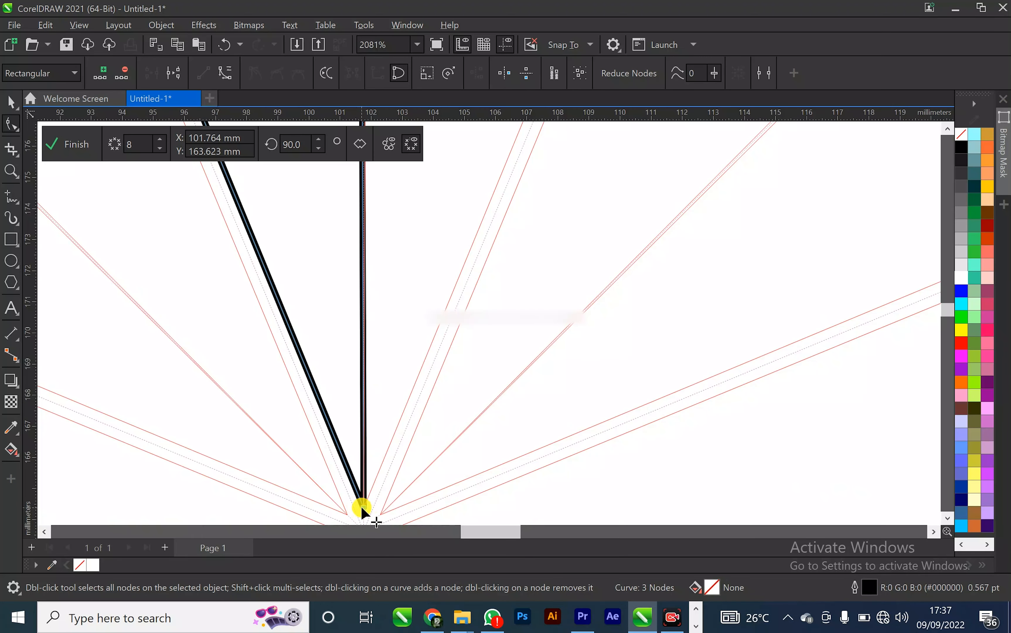
mouse_move(364, 509)
left_mouse_down()
mouse_move(362, 524)
mouse_move(358, 482)
mouse_move(349, 497)
left_mouse_up()
scroll(354, 494, "down", 2)
scroll(358, 482, "up", 1)
scroll(357, 485, "up", 2)
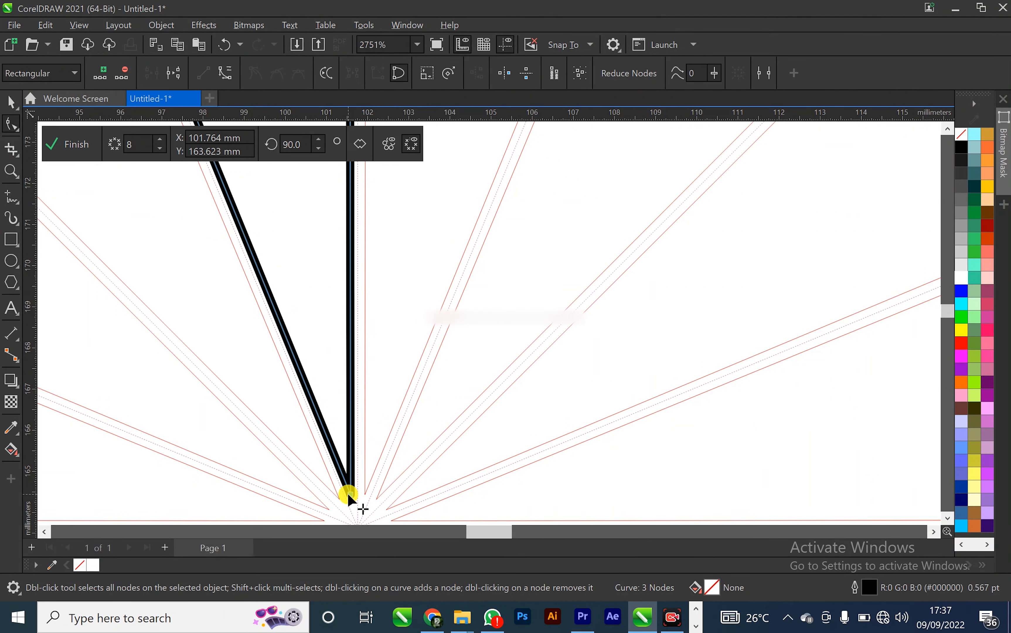
scroll(349, 496, "down", 5)
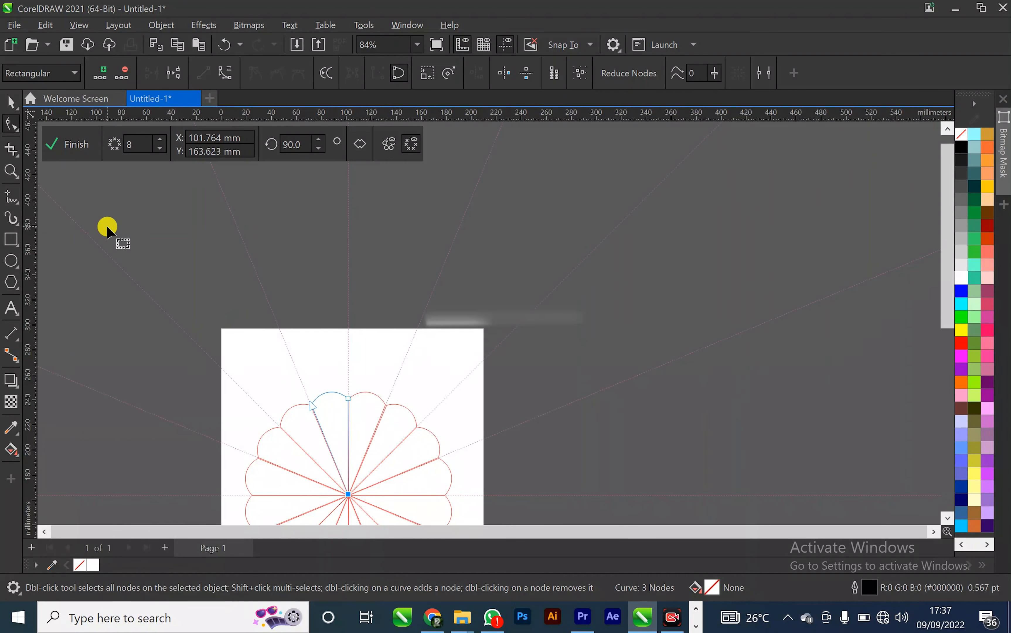
Finish editing the symmetry and move the flower up on the page
left_click(4, 101)
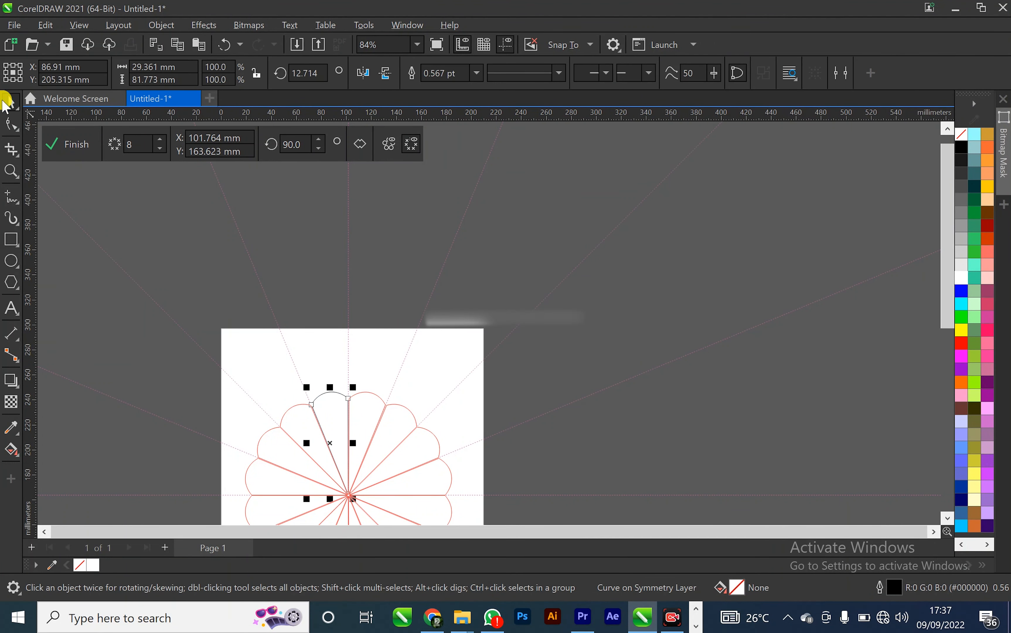
scroll(338, 402, "down", 3)
scroll(340, 407, "up", 2)
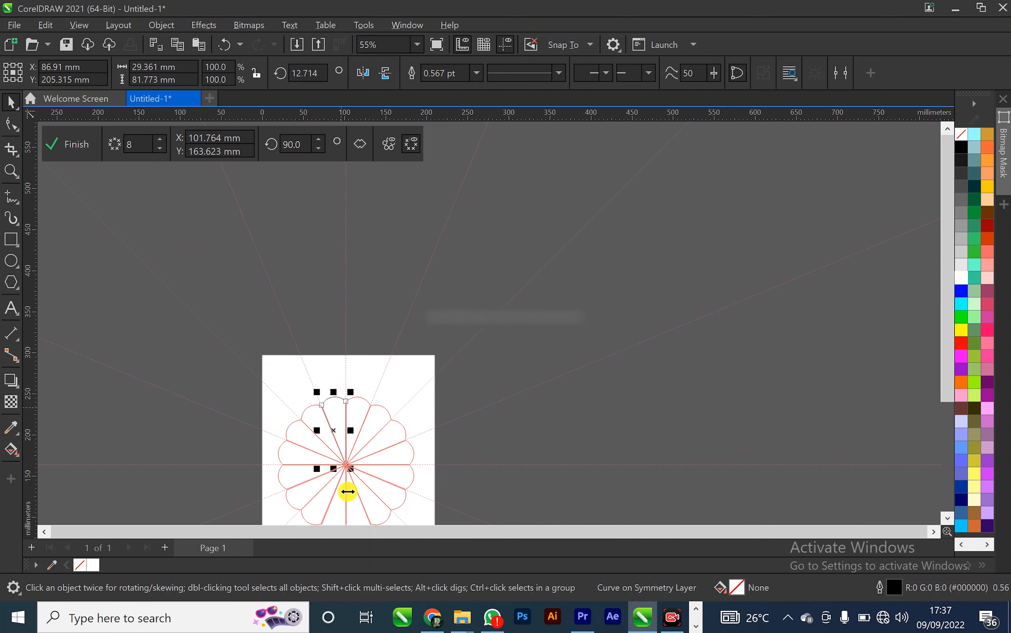
scroll(348, 493, "up", 3)
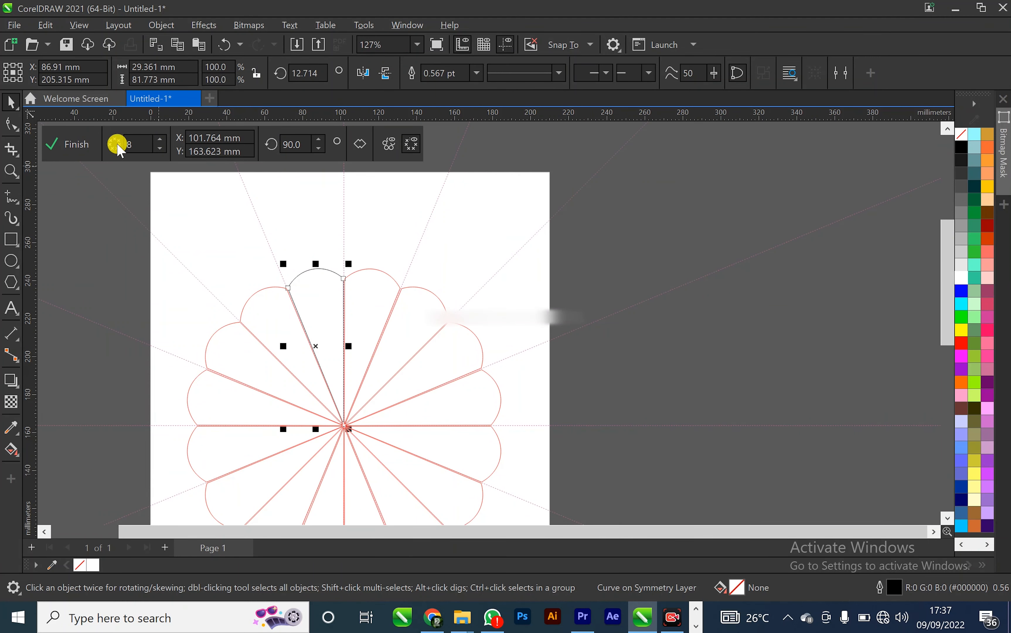
left_click(78, 143)
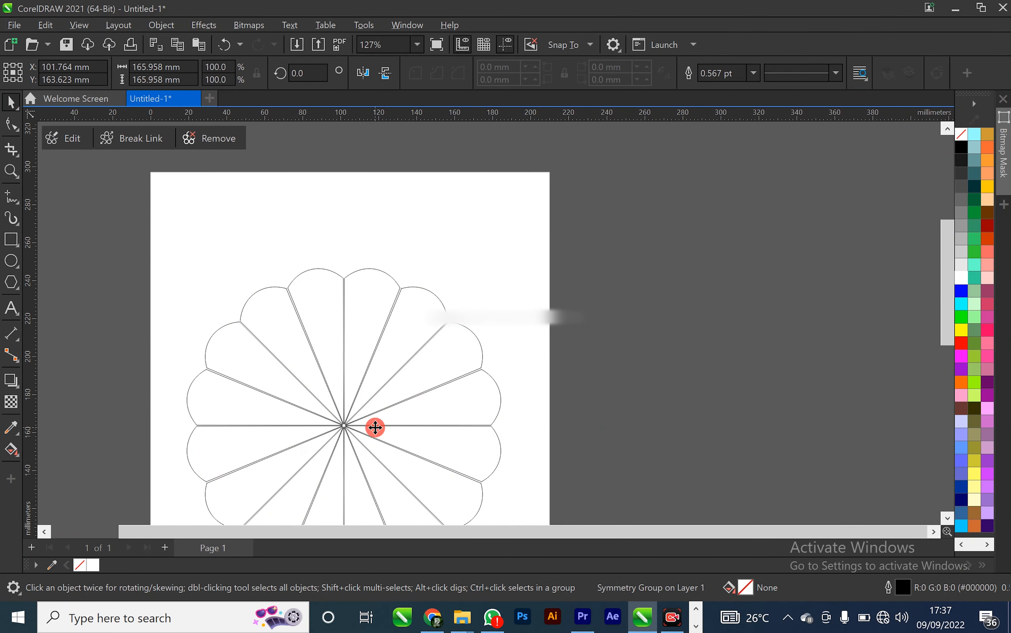
left_click_drag(375, 427, 391, 362)
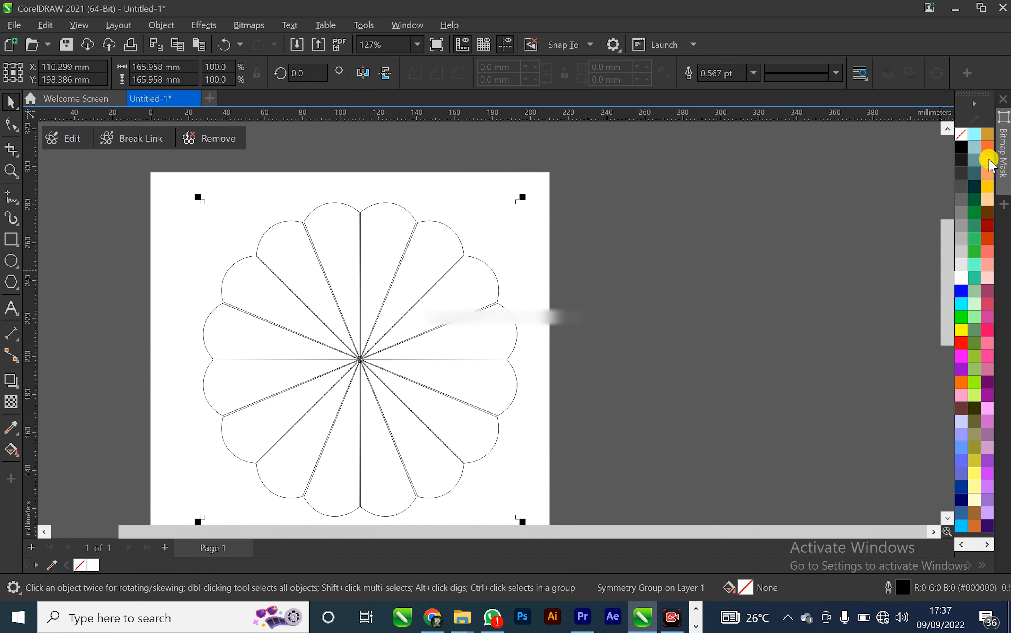
Fill the flower with the yellow-orange swatch
left_click(988, 186)
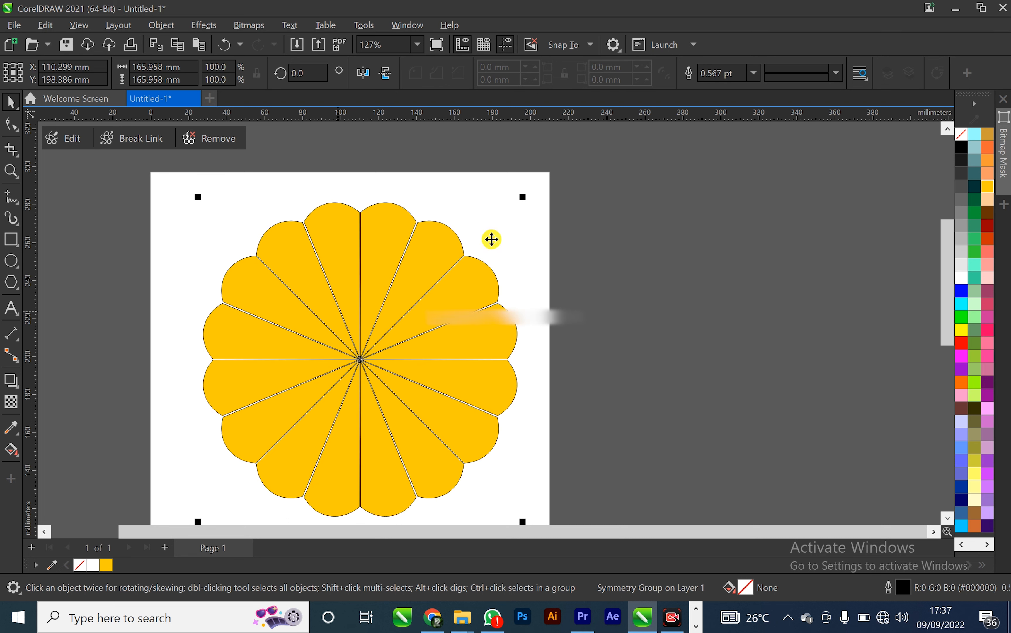
left_click(689, 205)
left_click(368, 288)
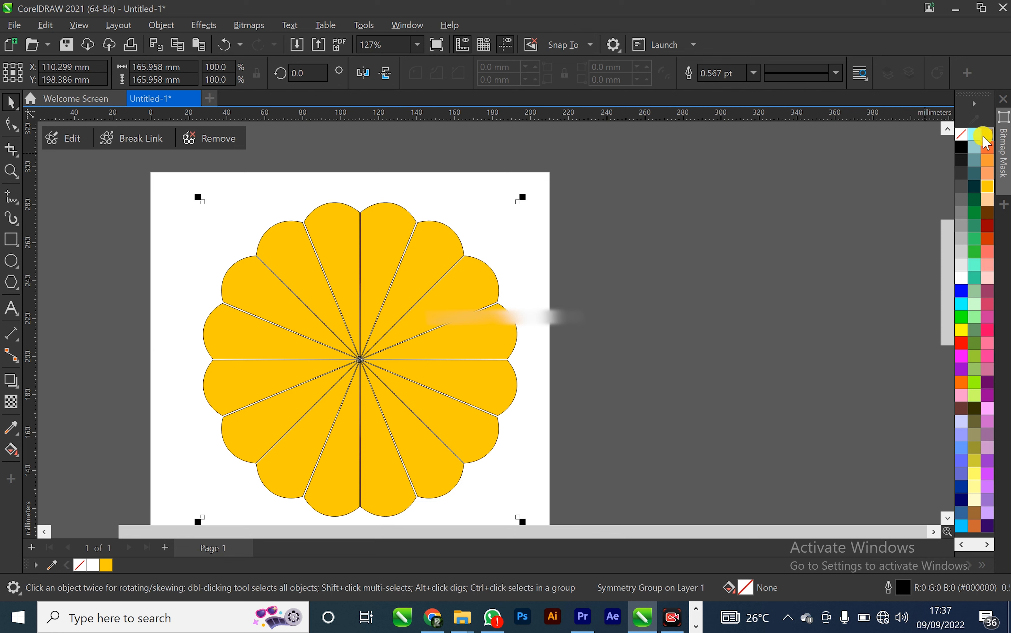
Remove the flower's outline
right_click(963, 135)
left_click(641, 260)
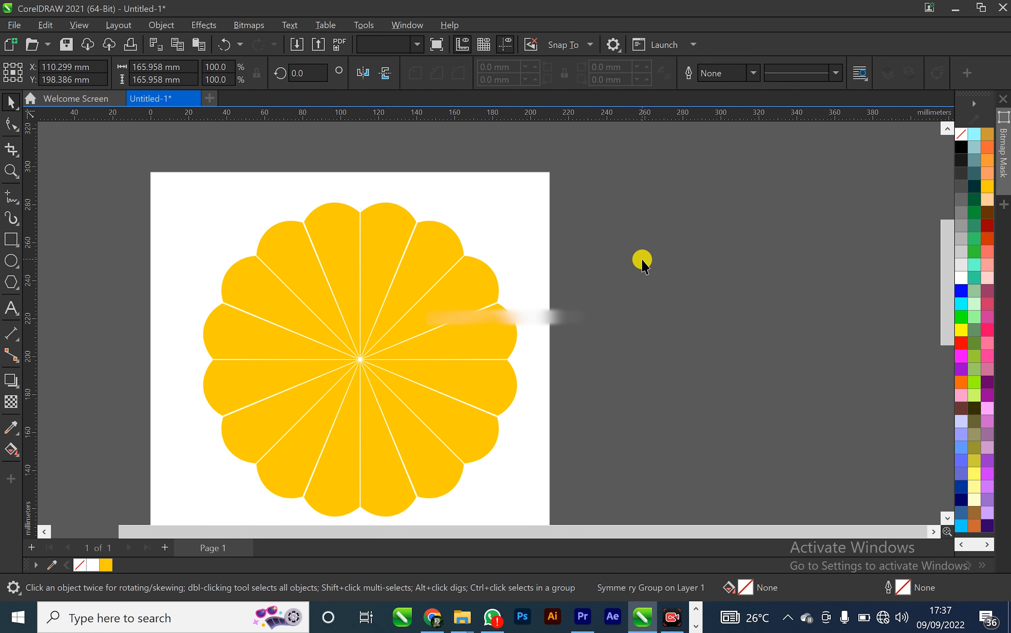
left_click(248, 363)
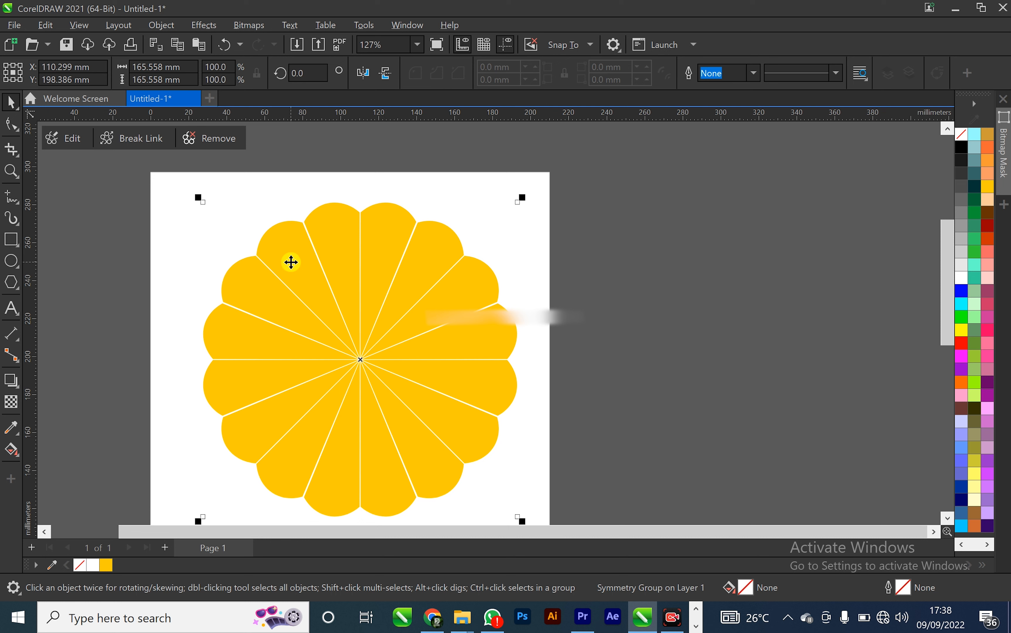
Break the symmetry link and ungroup all objects of the flower into separate petals
left_click(120, 140)
left_click(300, 166)
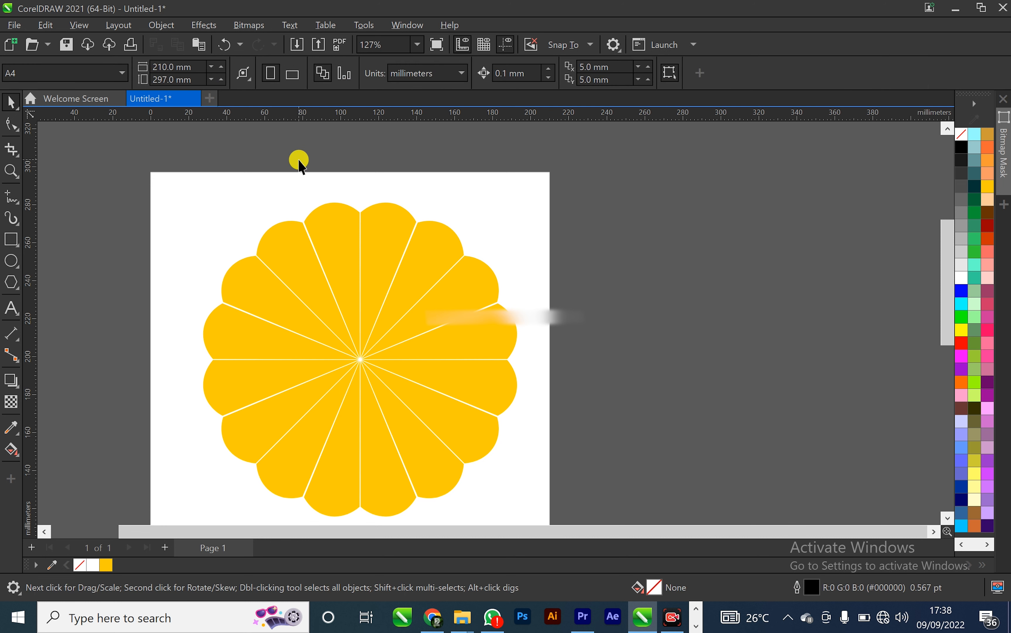
left_click(327, 231)
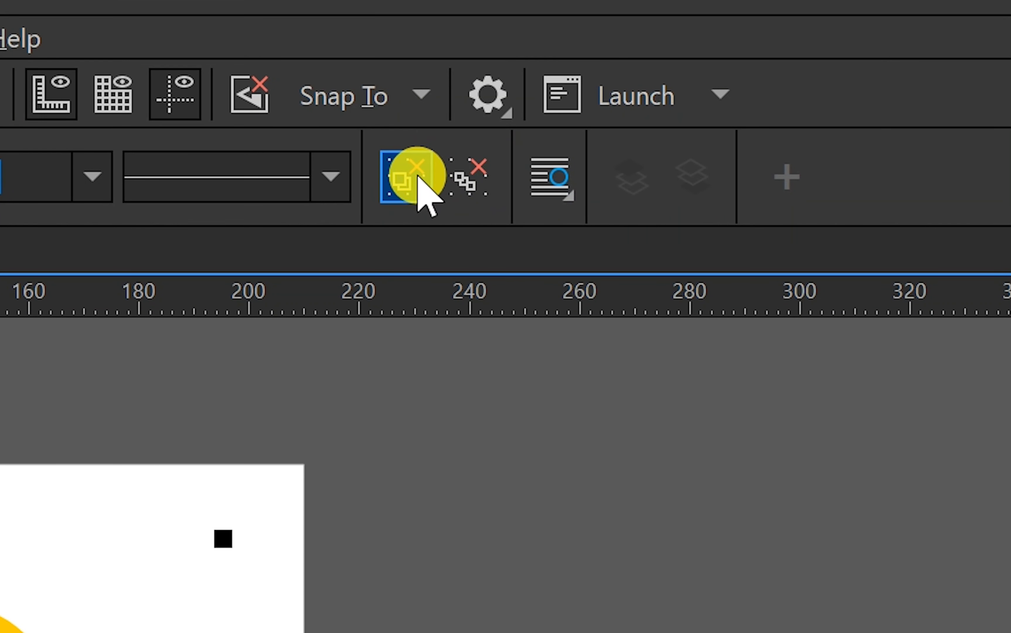
left_click(463, 185)
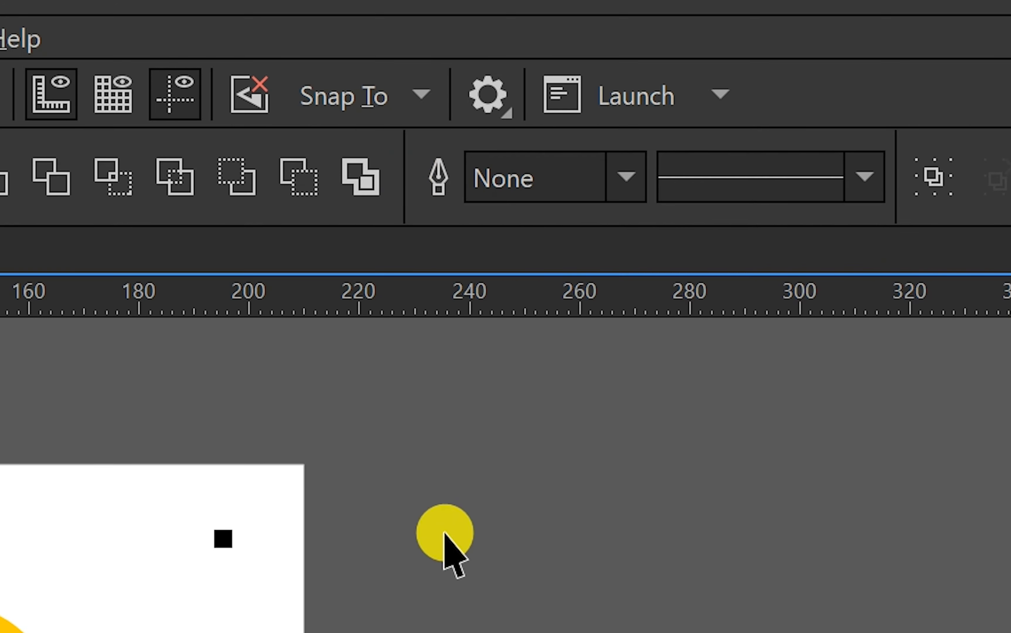
left_click(449, 549)
Fill the petals on the right half one by one with a sequence of greens and blues from the palette
left_click(384, 222)
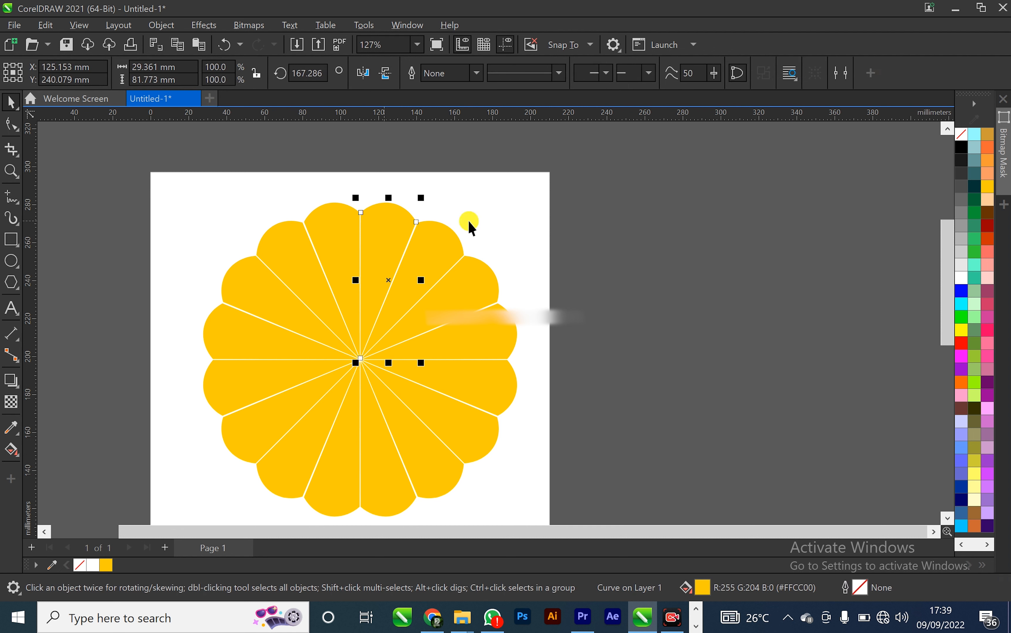
left_click(976, 214)
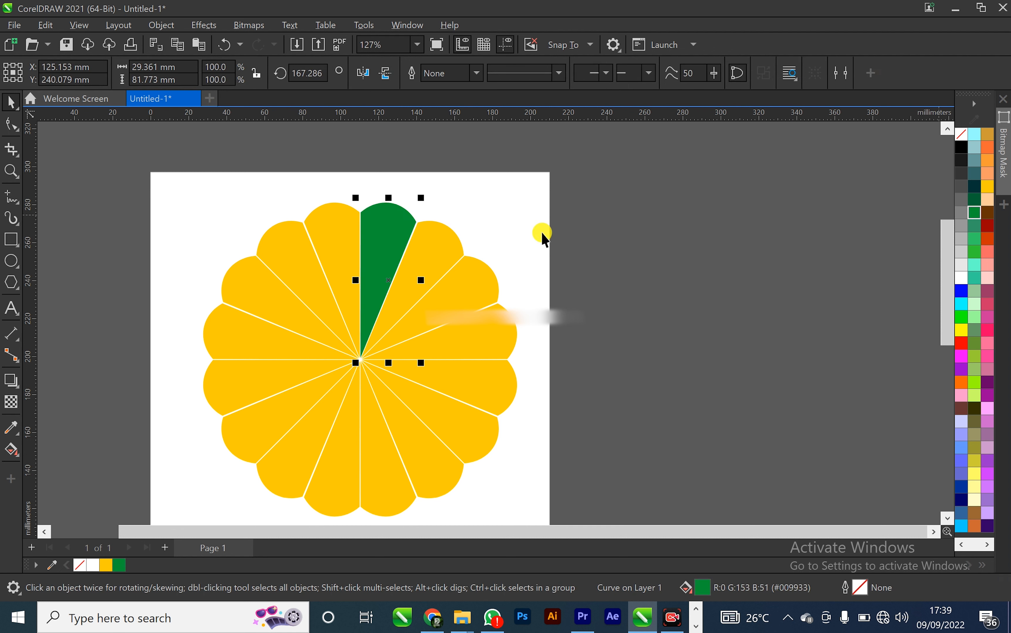
left_click(450, 252)
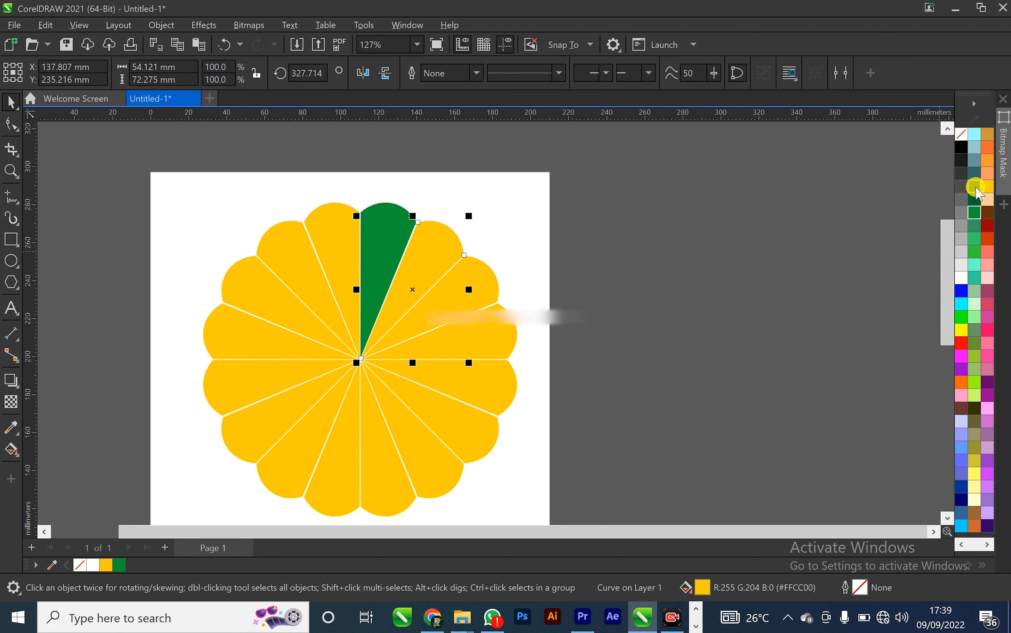
left_click(974, 200)
left_click(468, 285)
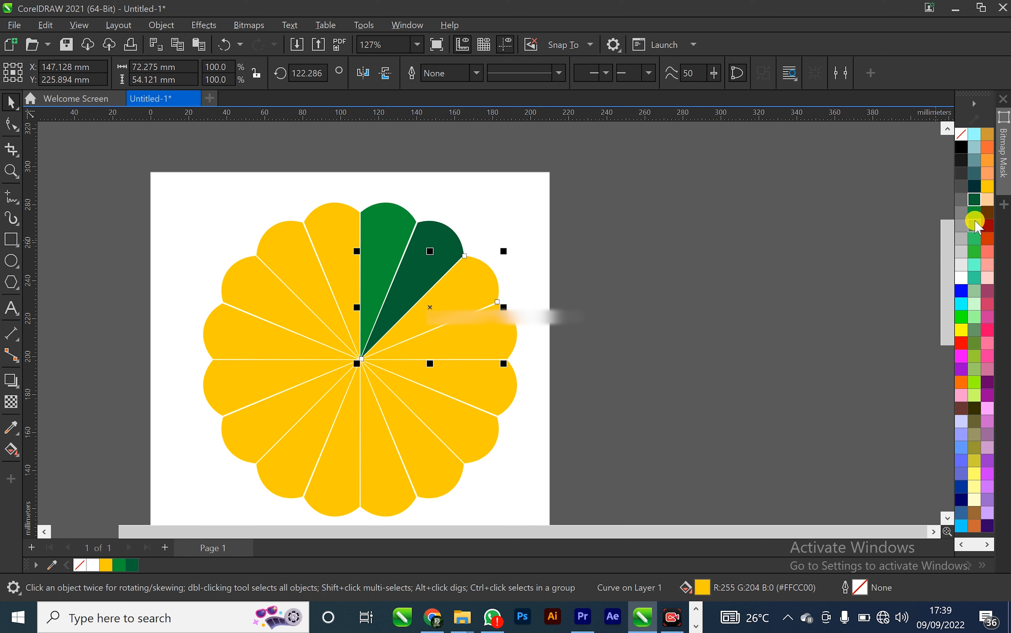
left_click(974, 187)
left_click(492, 342)
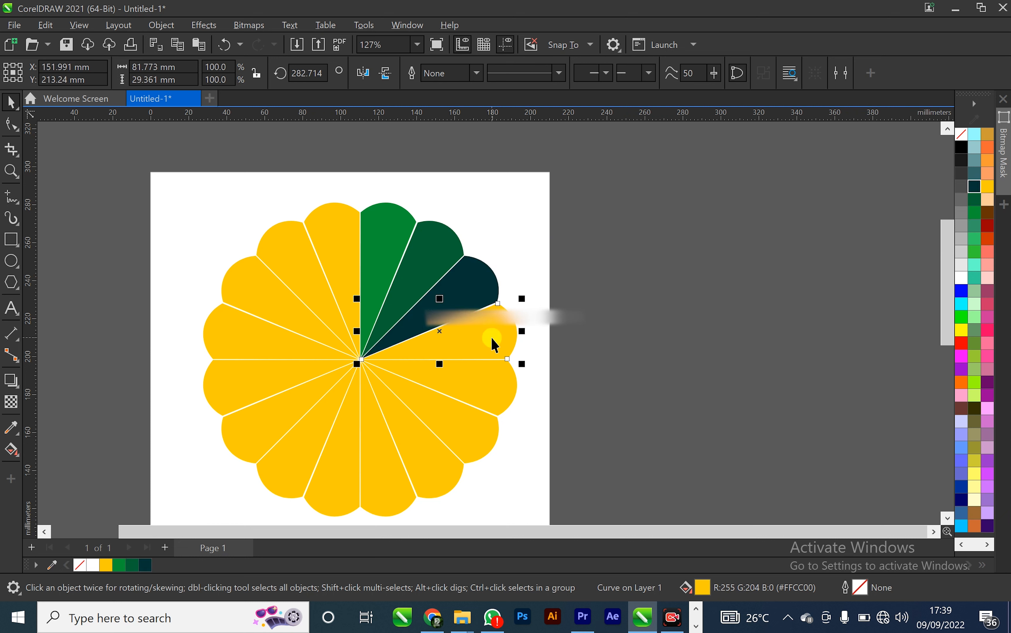
left_click(961, 500)
left_click(492, 390)
left_click(961, 487)
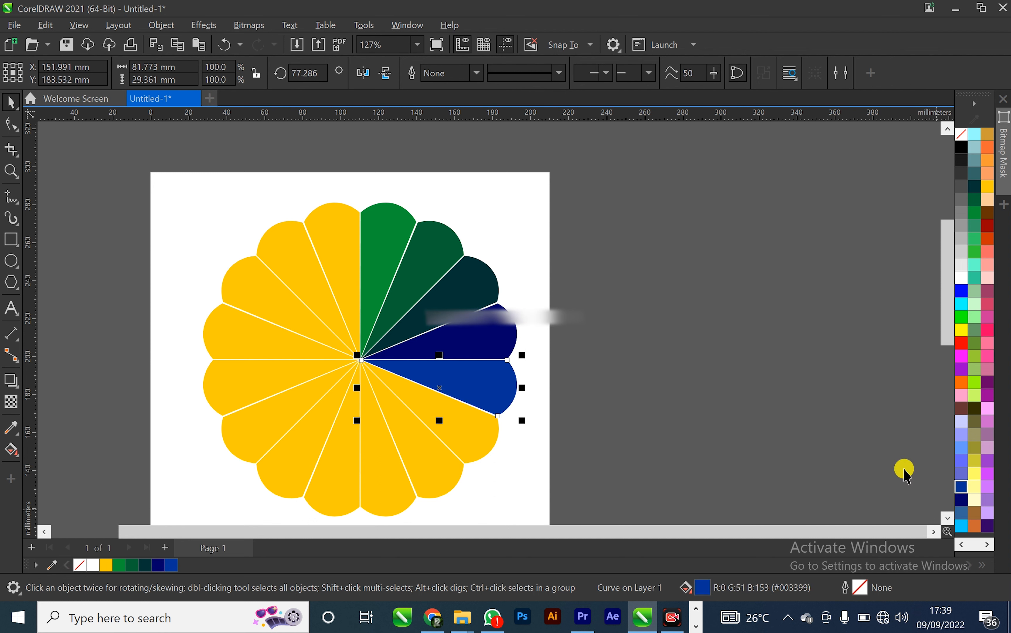
double_click(472, 434)
left_click(961, 514)
left_click(432, 483)
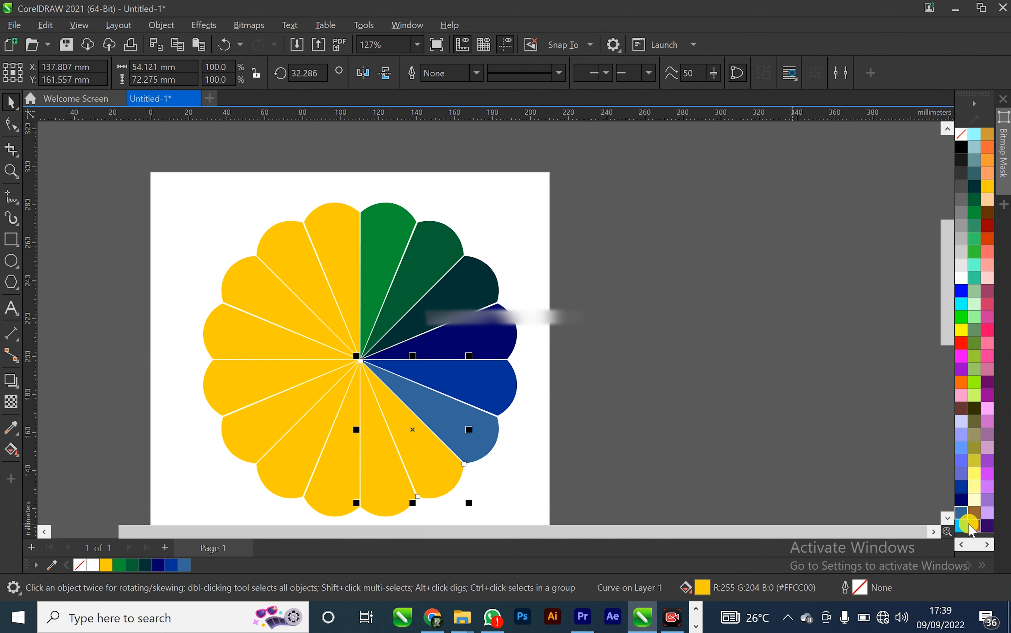
left_click(961, 526)
Fill the remaining petals one by one with purple, pinks, oranges, brown and light pink swatches
left_click(987, 383)
left_click(354, 458)
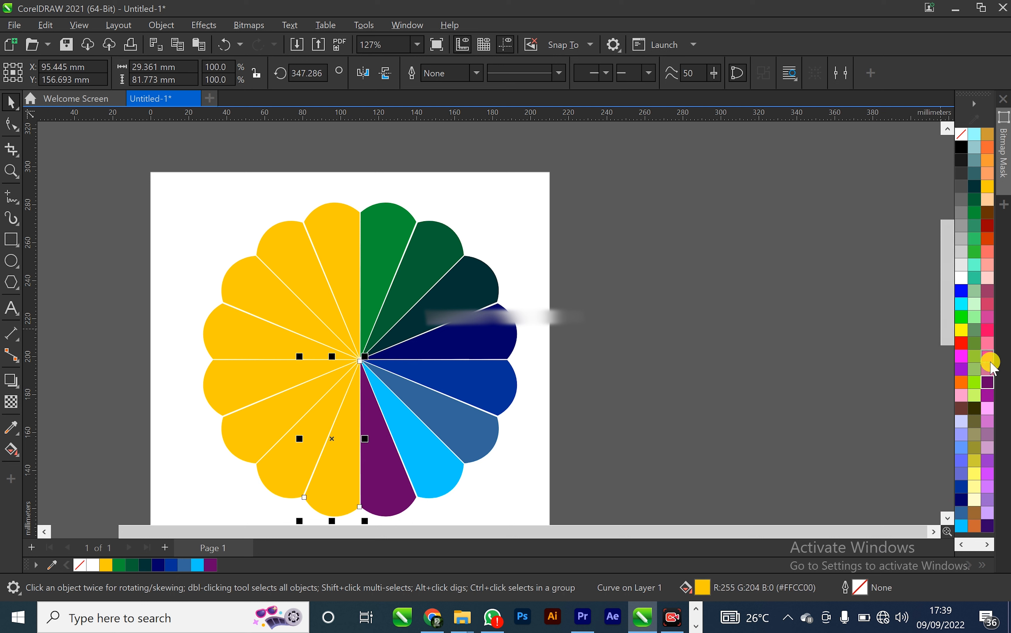
left_click(988, 356)
left_click(289, 467)
left_click(992, 331)
left_click(276, 407)
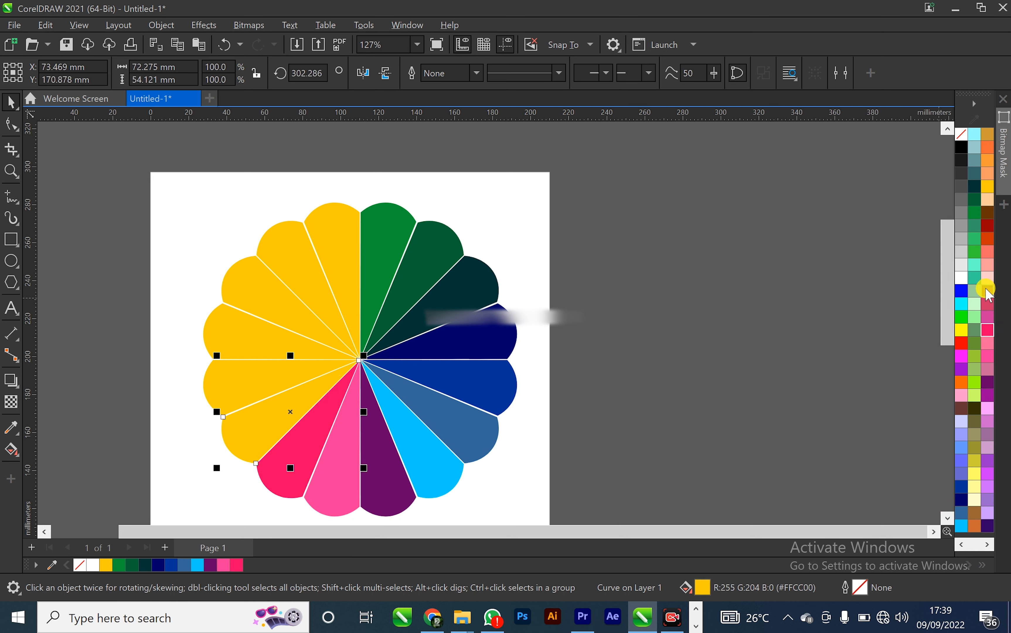
left_click(989, 237)
left_click(341, 365)
left_click(988, 199)
left_click(293, 337)
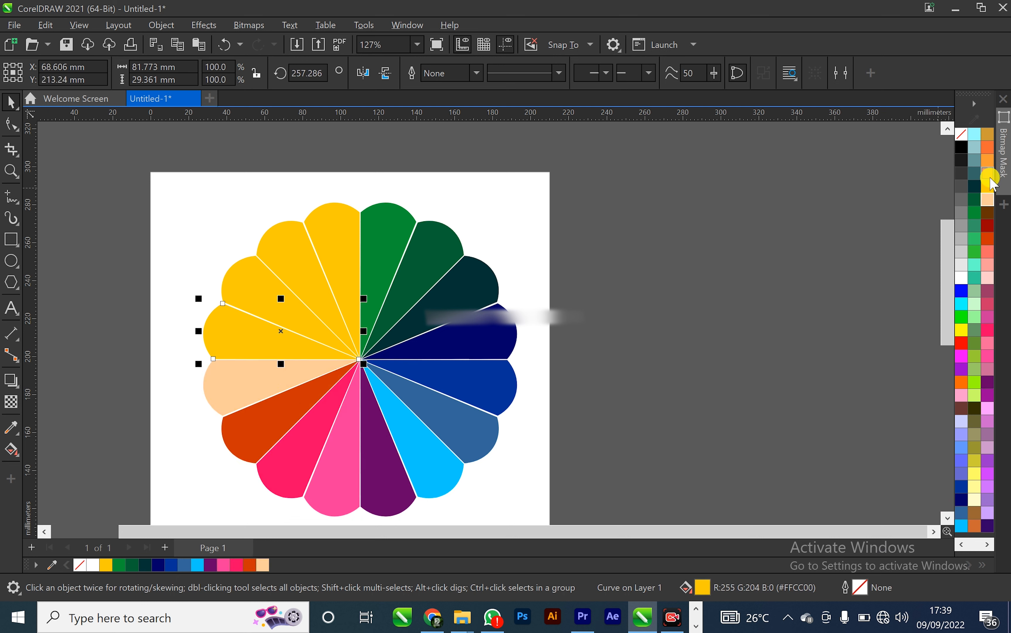
left_click(989, 173)
left_click(248, 267)
left_click(996, 155)
left_click(289, 243)
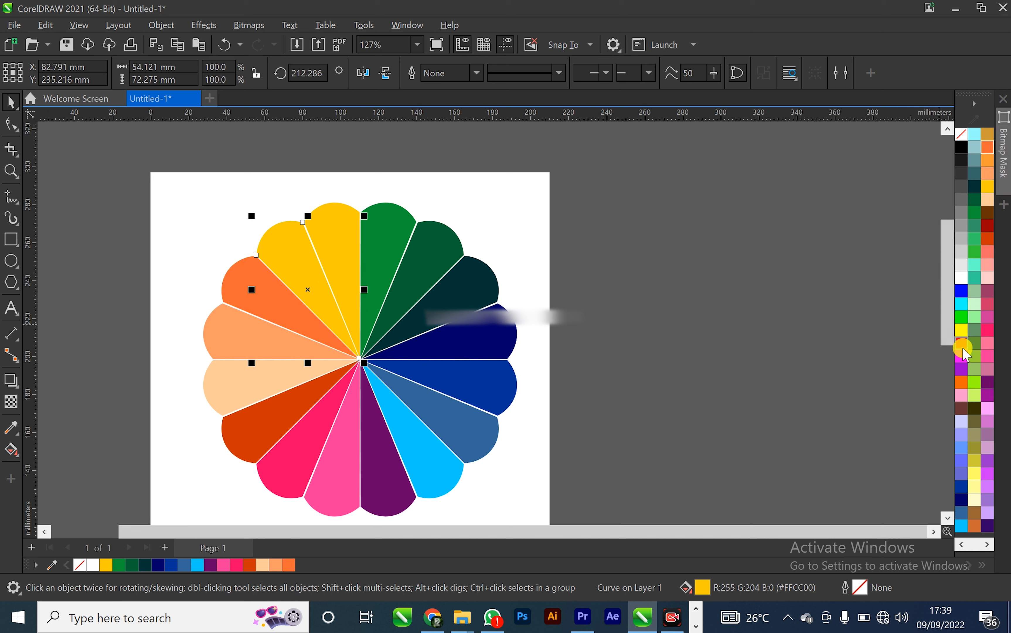
left_click(961, 408)
left_click(334, 236)
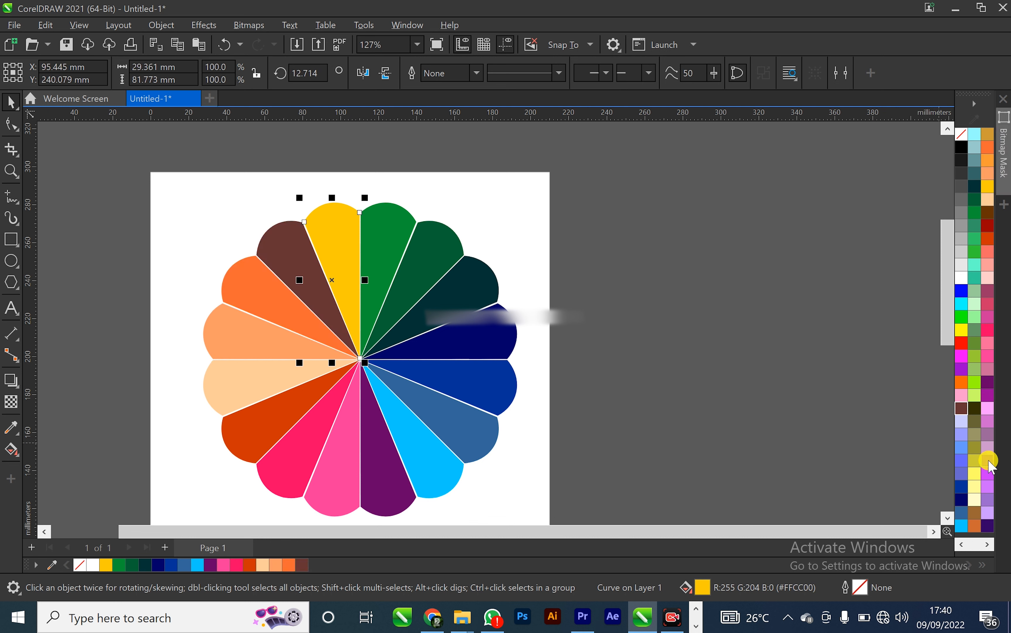
left_click(990, 412)
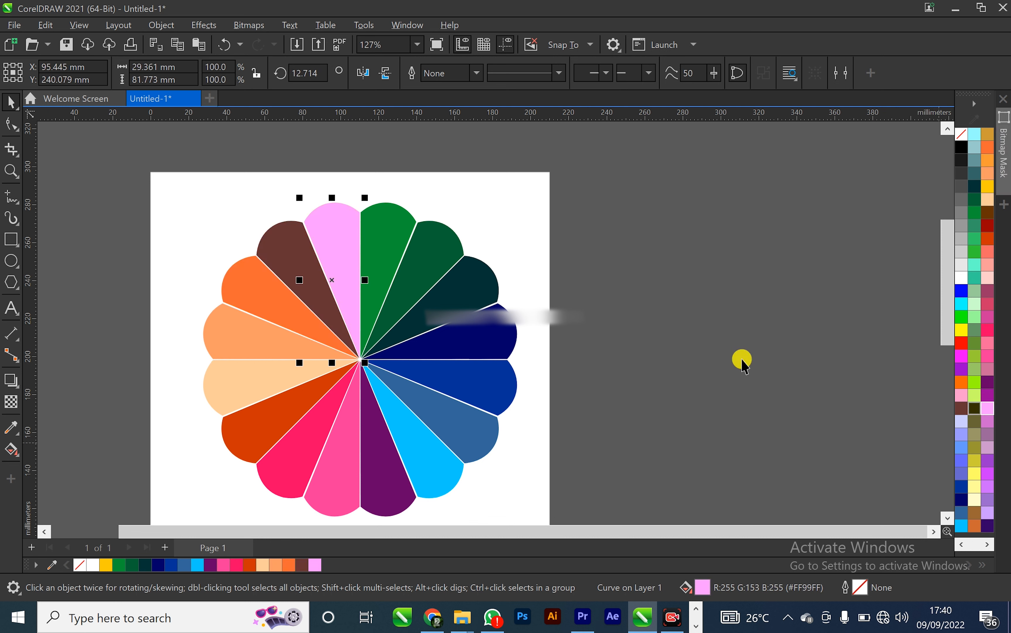
Select all sixteen petals and group them
left_click(711, 350)
scroll(378, 344, "down", 3)
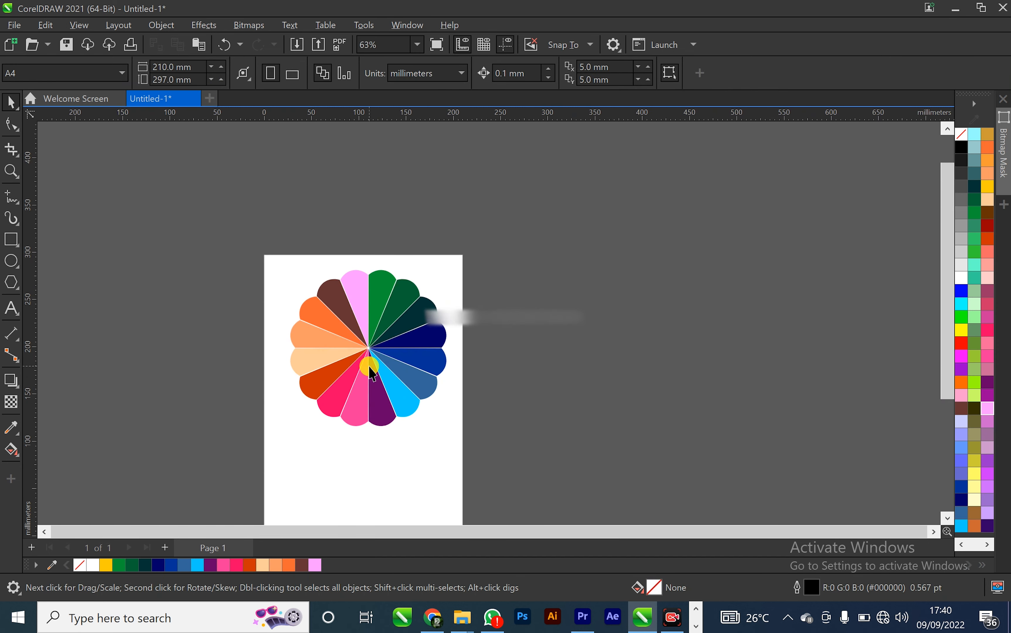
scroll(366, 361, "up", 3)
left_click_drag(162, 144, 559, 507)
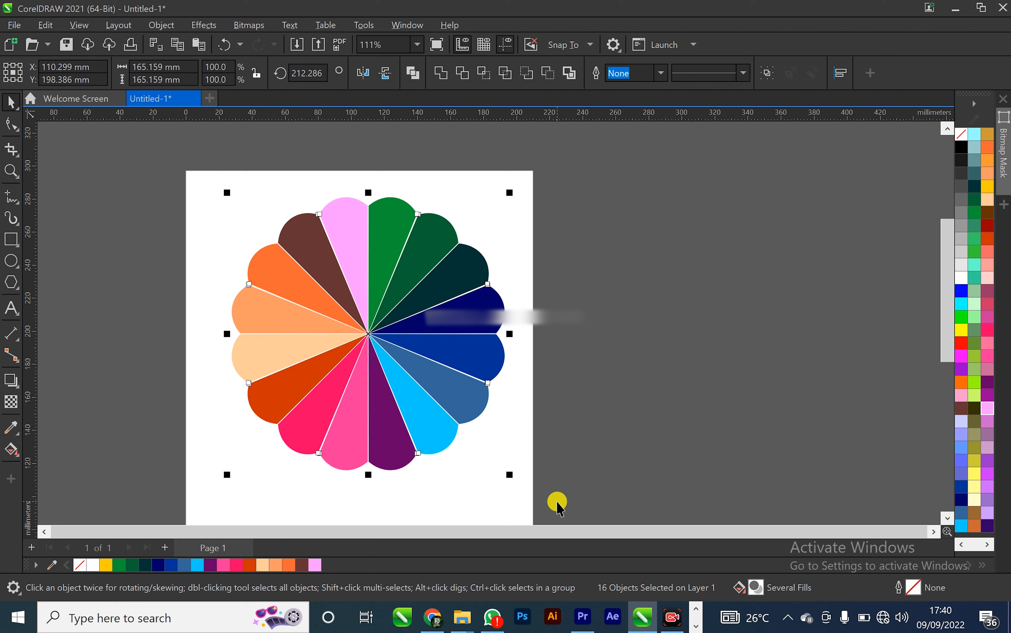
key("ctrl+g")
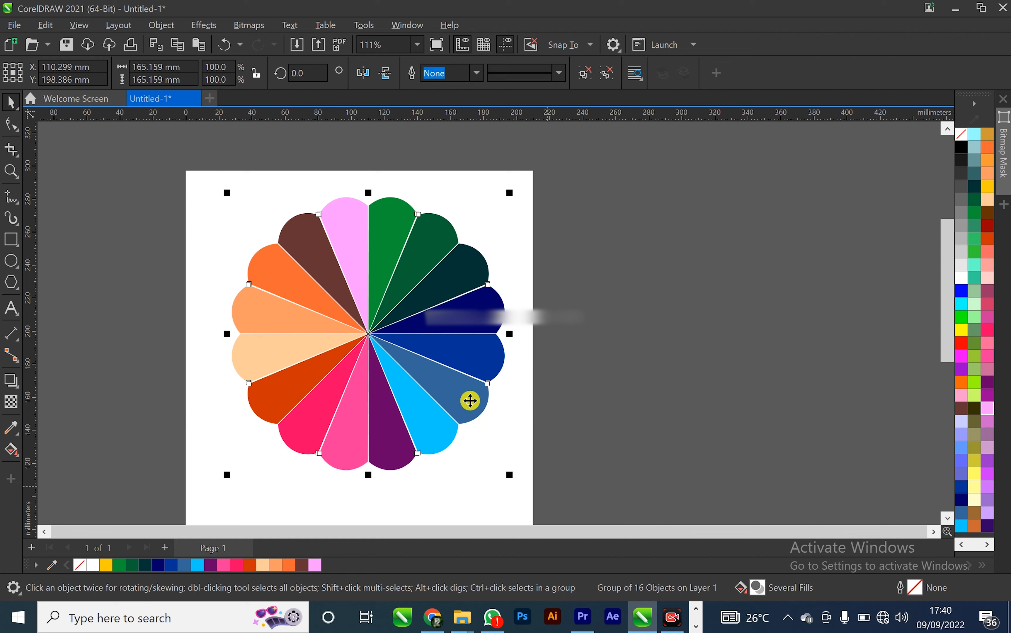
Move the flower group off the page to the right and scale it down to about 78%
left_click_drag(420, 317, 658, 319)
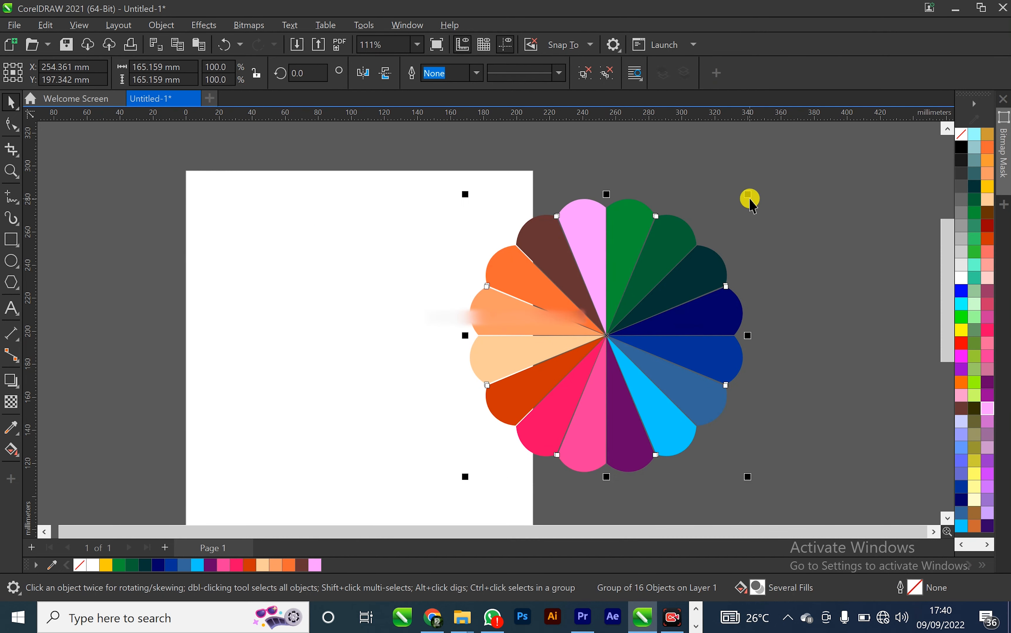
left_click_drag(746, 193, 690, 255)
left_click_drag(517, 357, 612, 297)
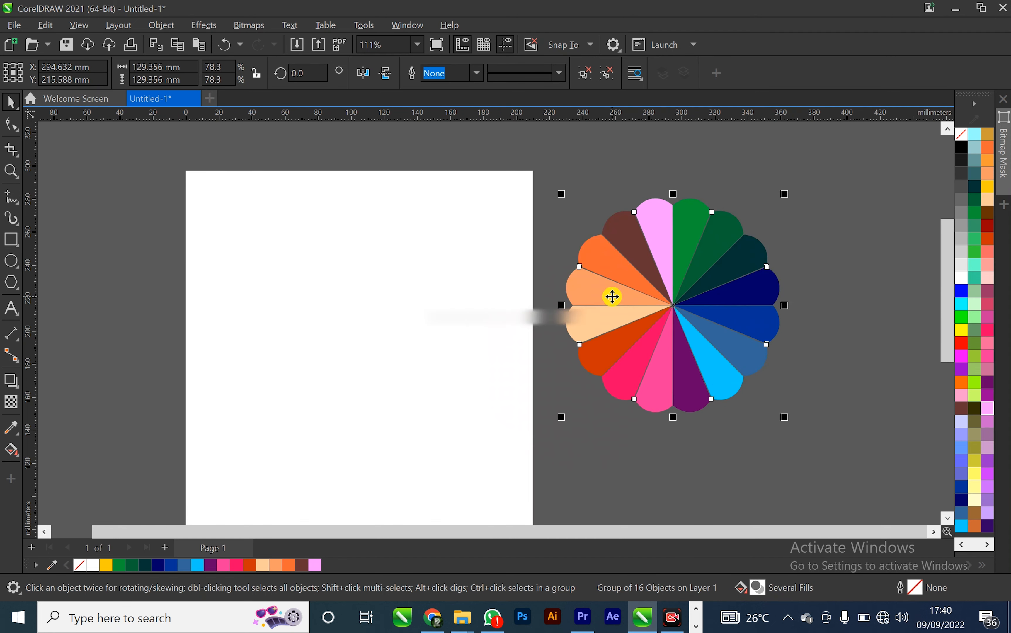
Draw a square rectangle about 164 mm wide on the page
left_click(11, 240)
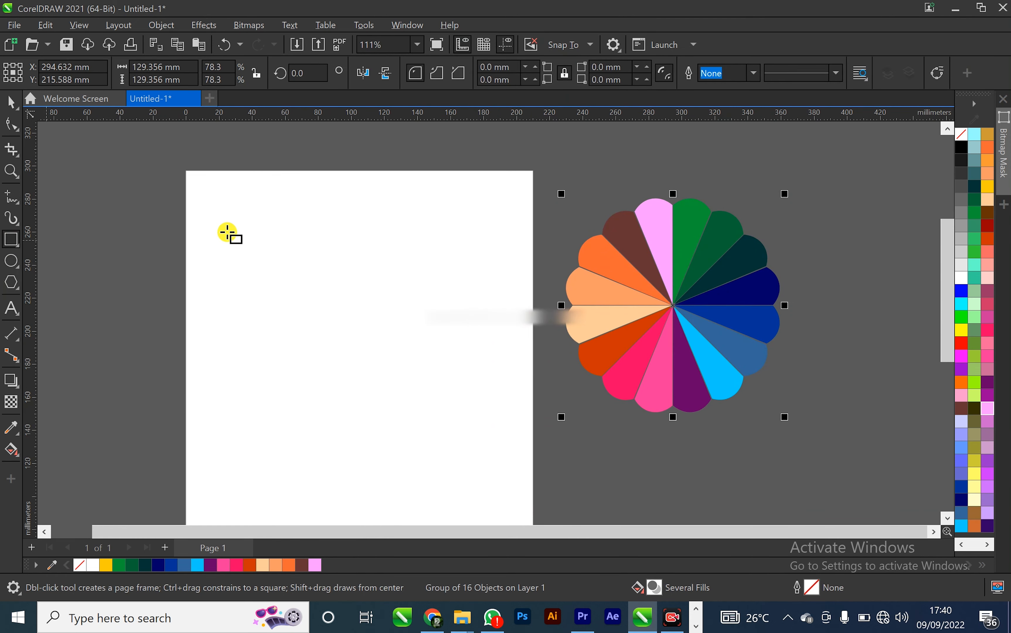
left_click_drag(187, 190, 458, 389)
key("space")
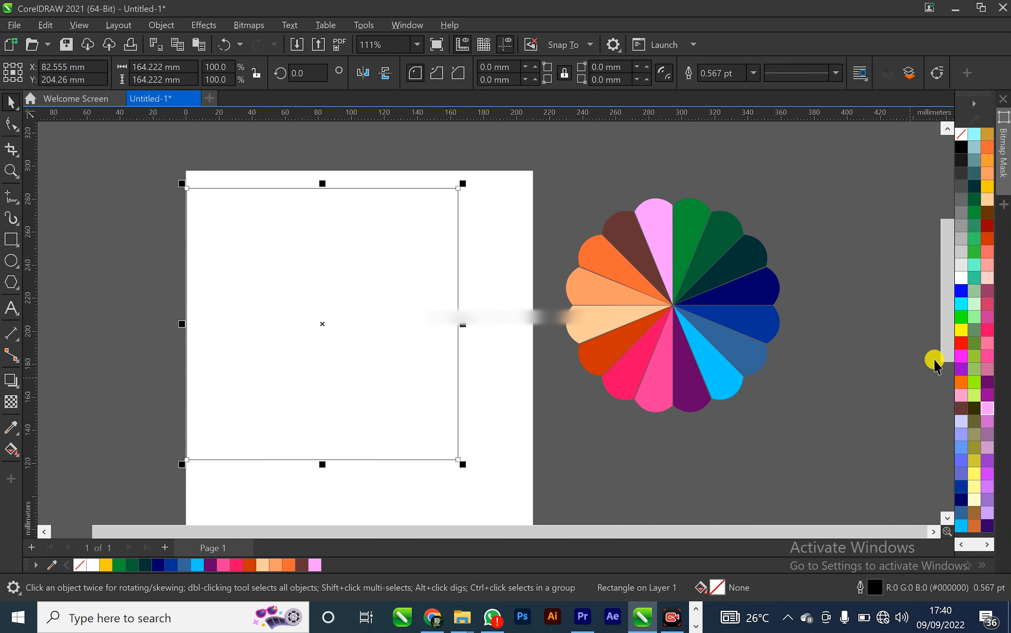
Fill the rectangle light grey and convert it to a radial fountain fill
left_click(963, 253)
key("g")
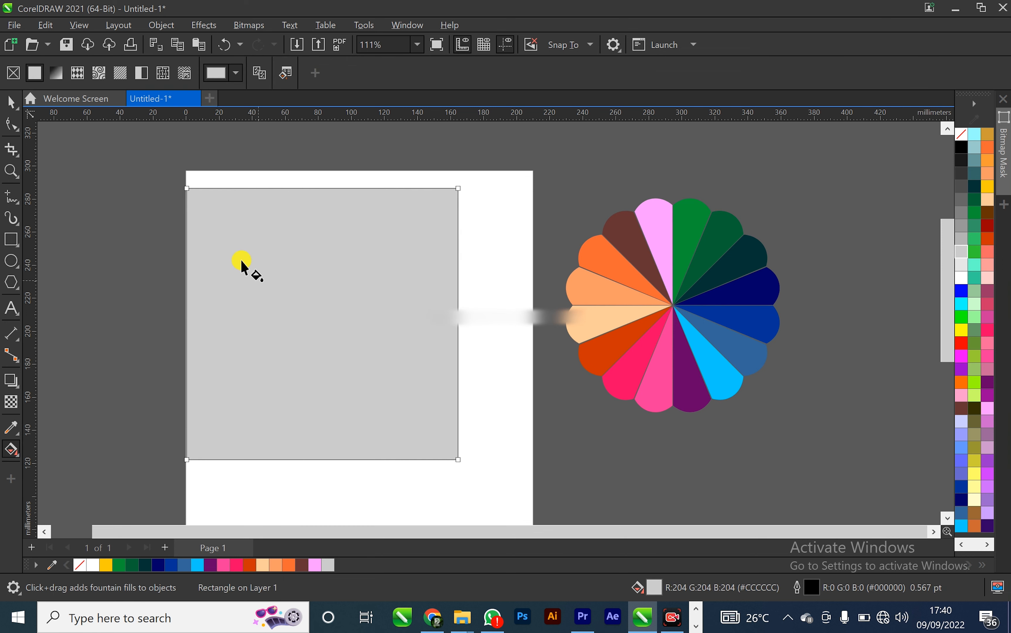
left_click(55, 75)
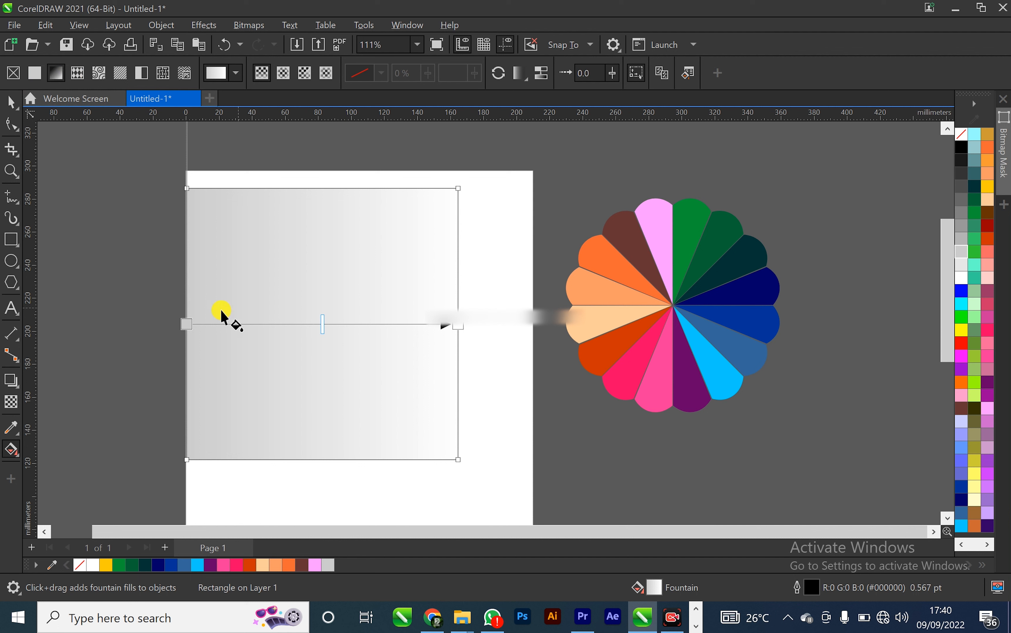
left_click(189, 323)
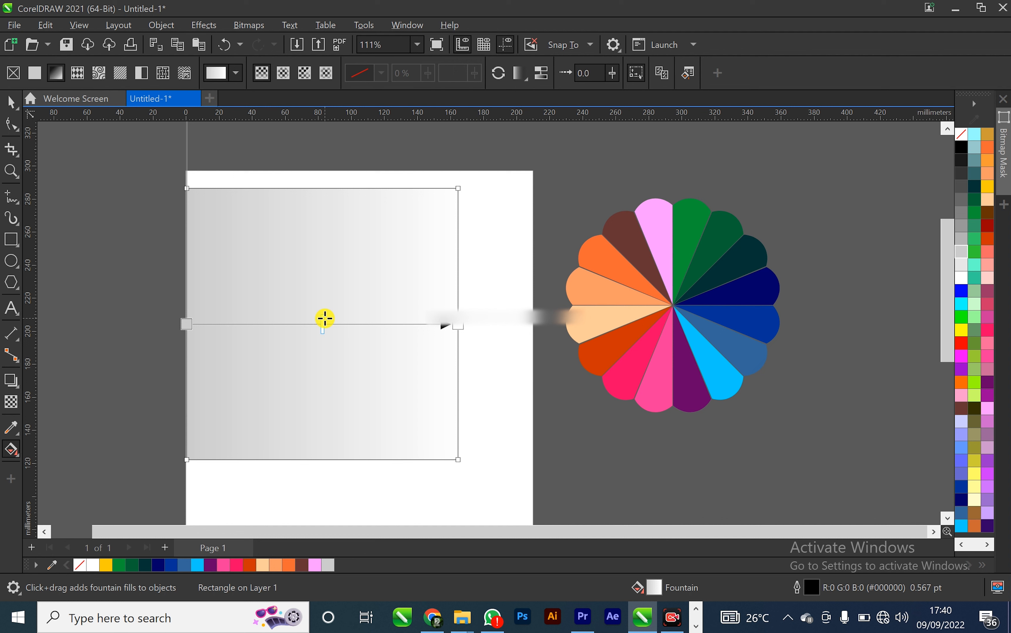
left_click(284, 74)
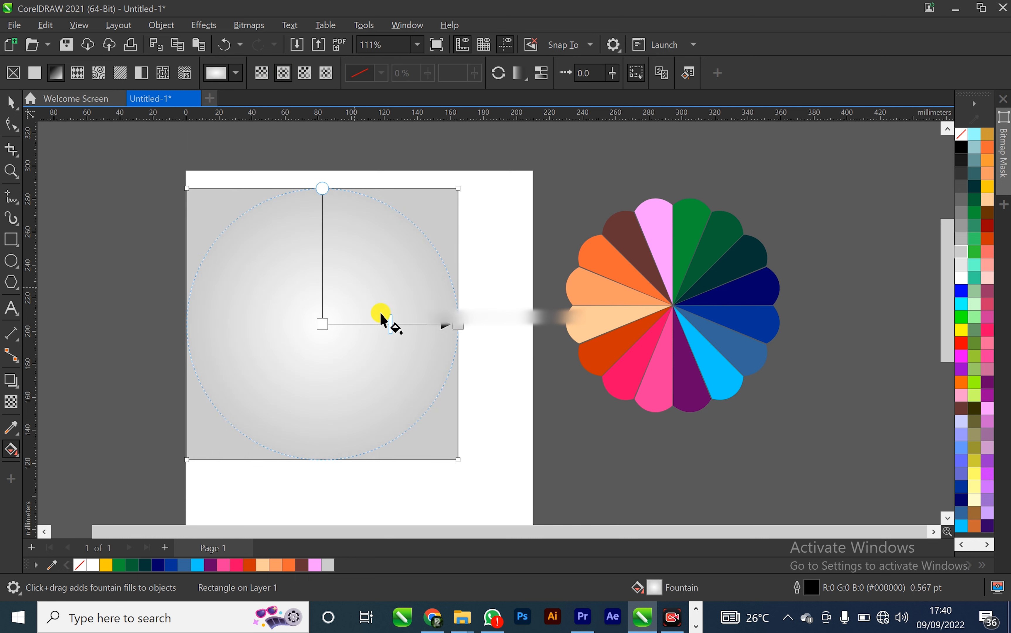
Set the radial fill's centre node to a lighter swatch and leave the fill tool
left_click(331, 317)
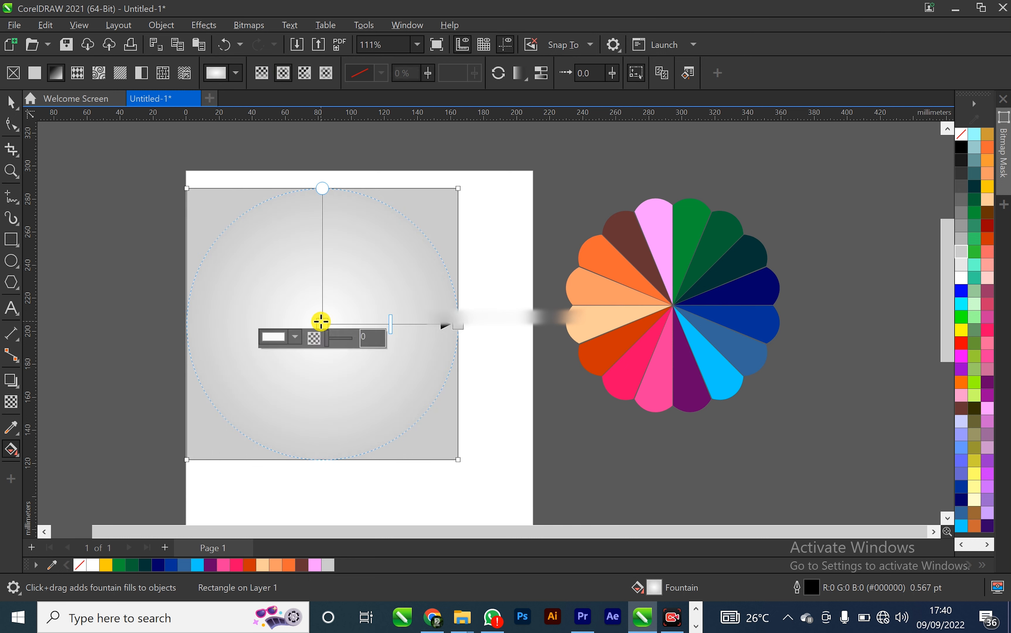
left_click(964, 272)
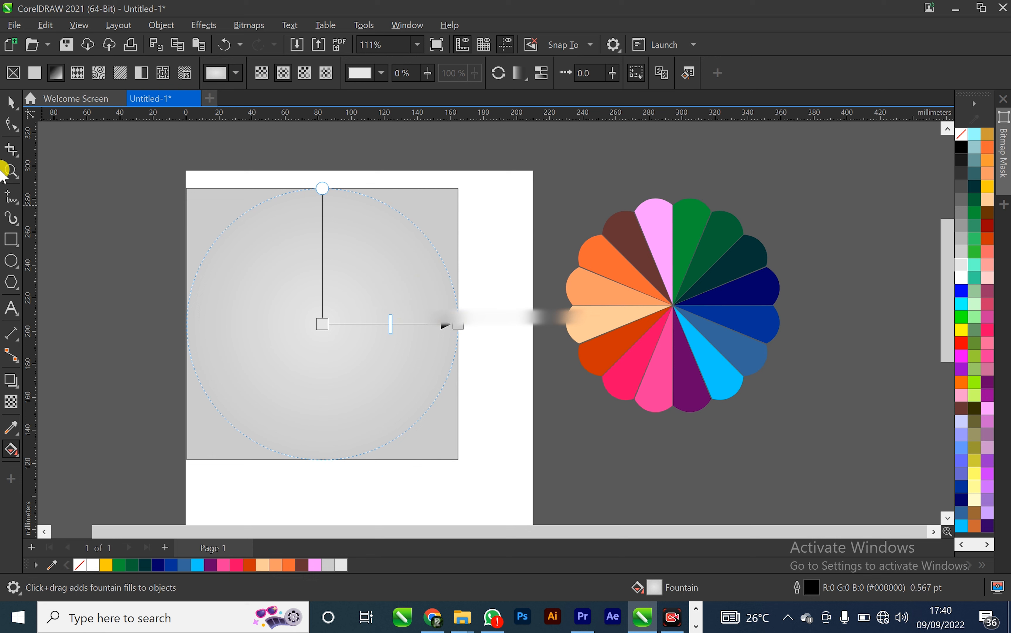
left_click(11, 102)
left_click(69, 205)
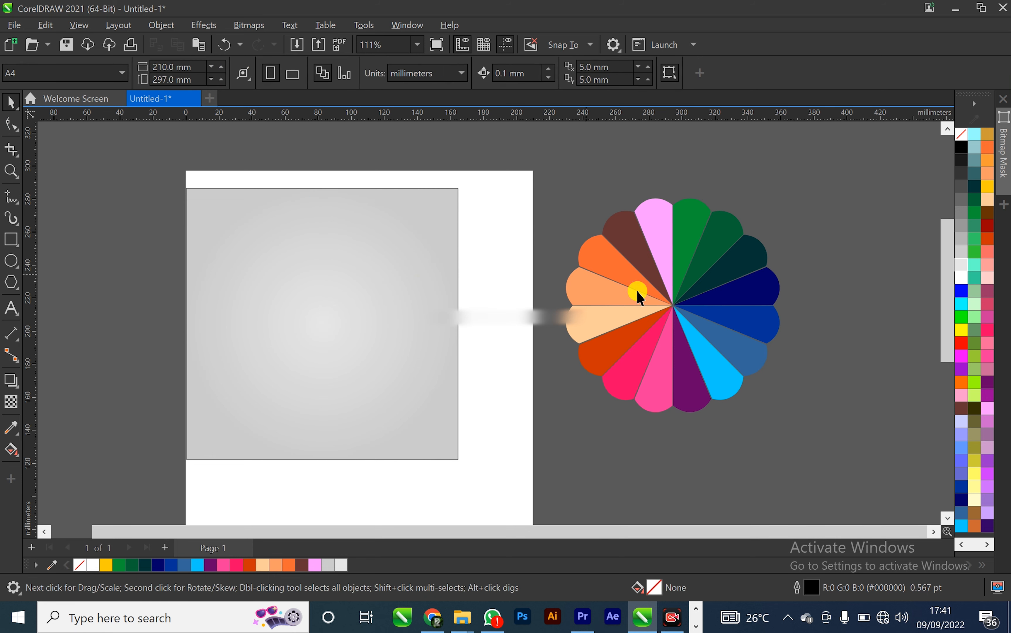
Move the flower onto the rectangle's centre and bring it to the front
left_click_drag(672, 306, 318, 324)
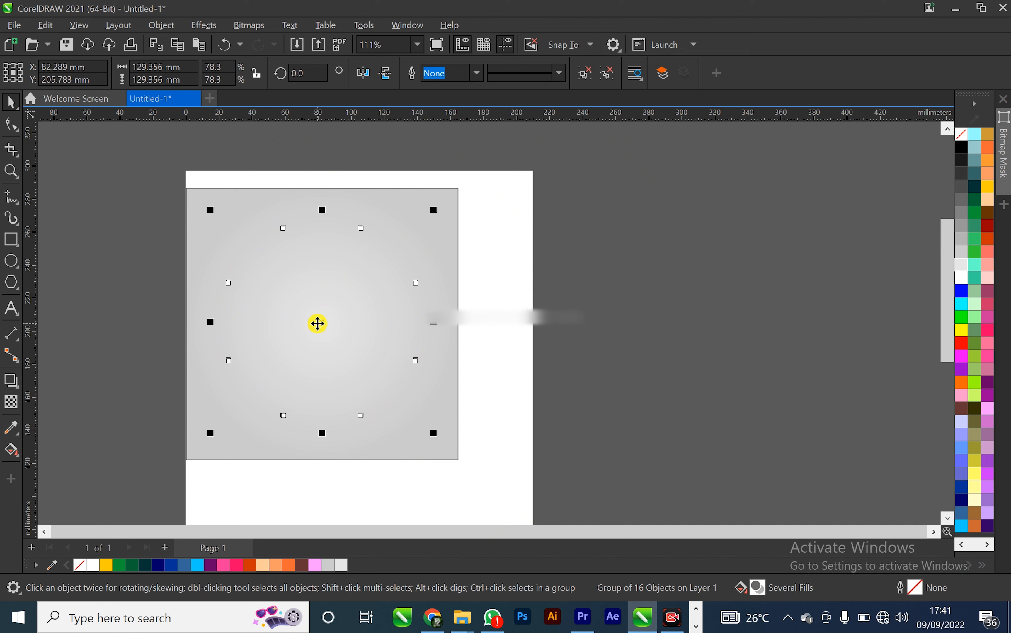
key("shift+Page_Up")
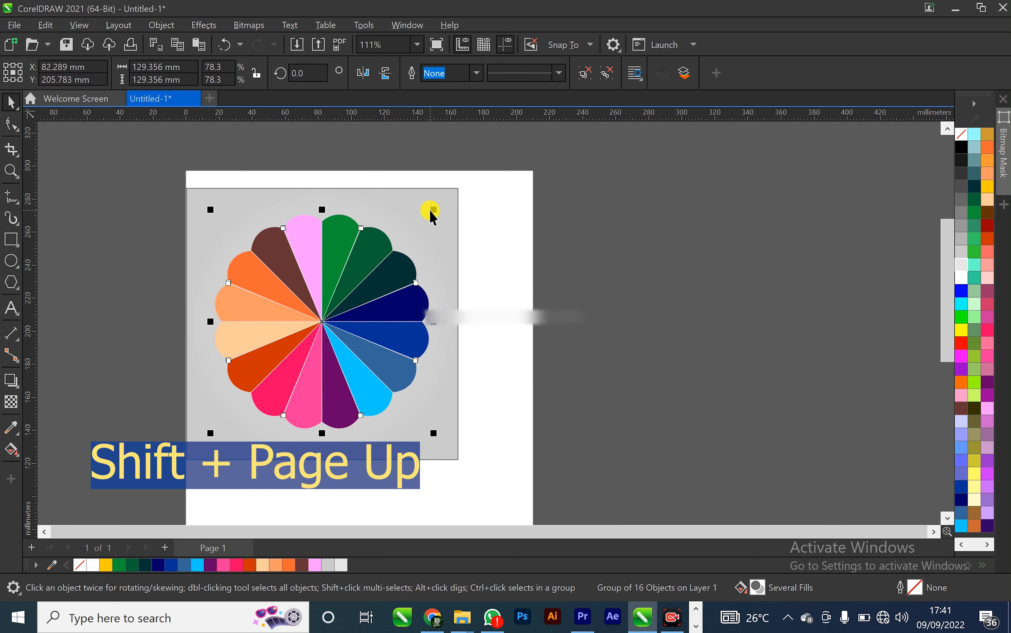
Scale the flower down to about 61%, roughly 100 mm across
left_click_drag(432, 212, 422, 234)
left_click(607, 246)
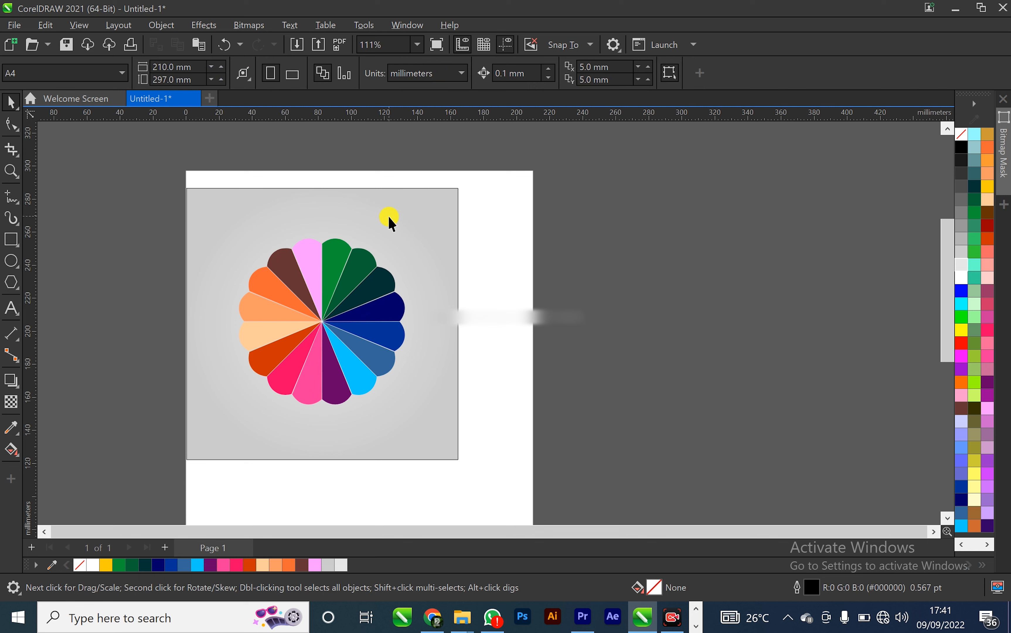
Group the flower with the background rectangle and move the group onto the page centre
left_click(337, 311)
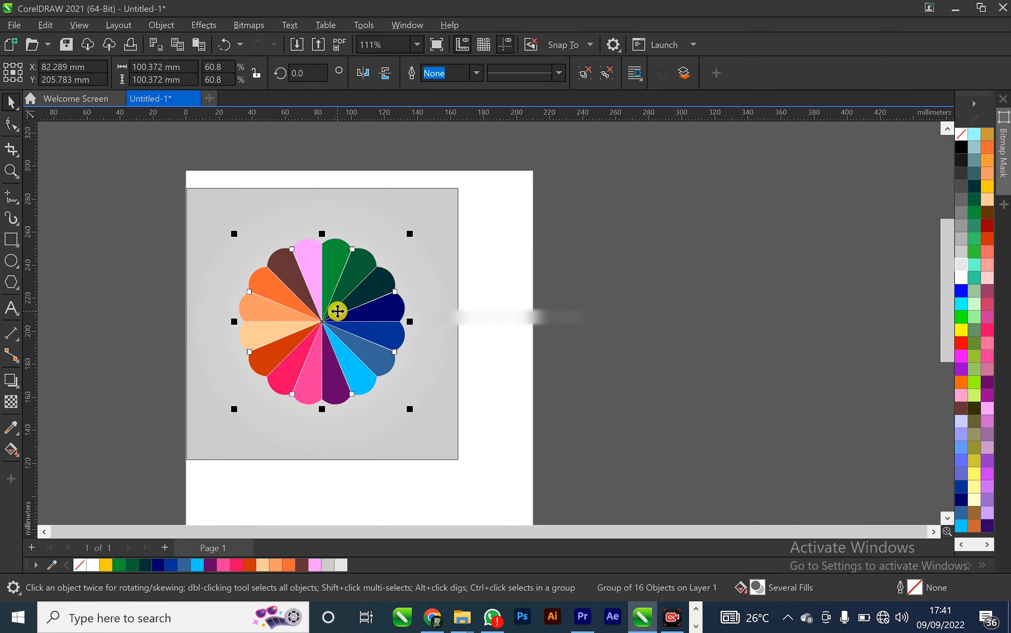
left_click(209, 198, "shift")
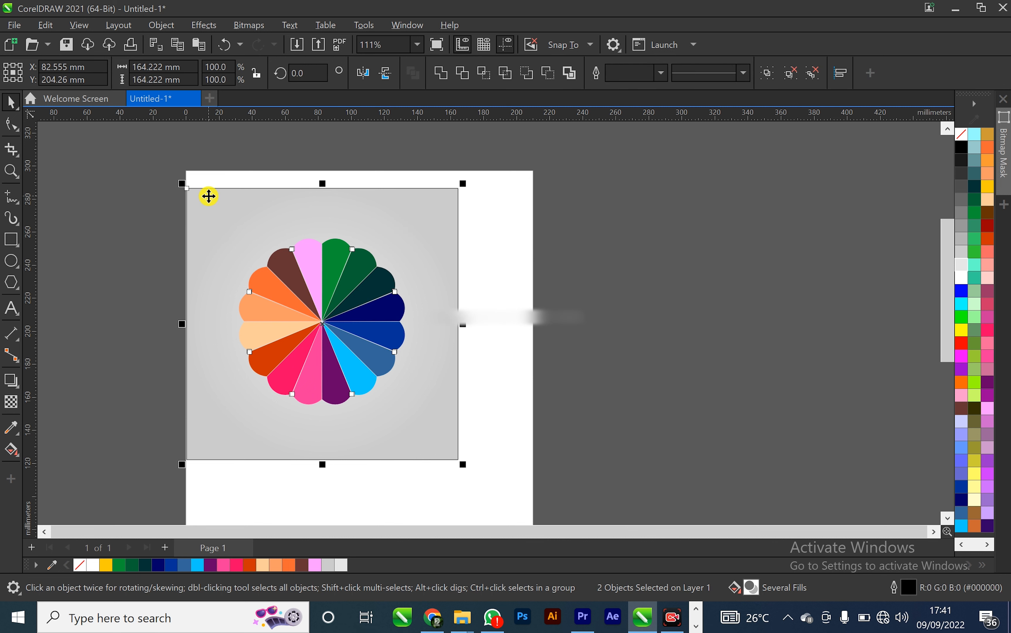
key("ctrl+g")
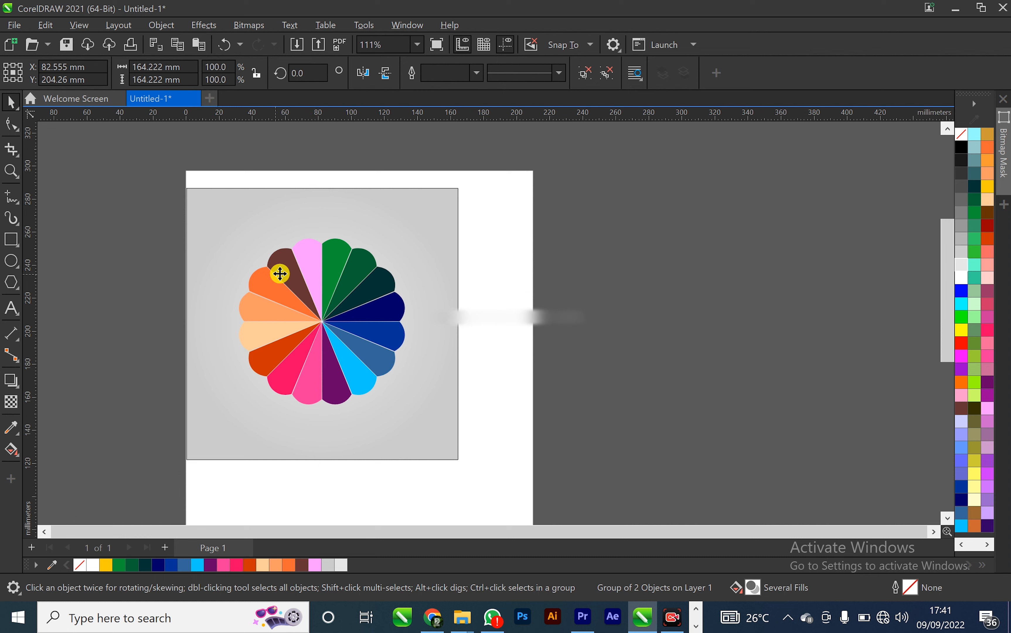
left_click_drag(280, 272, 319, 285)
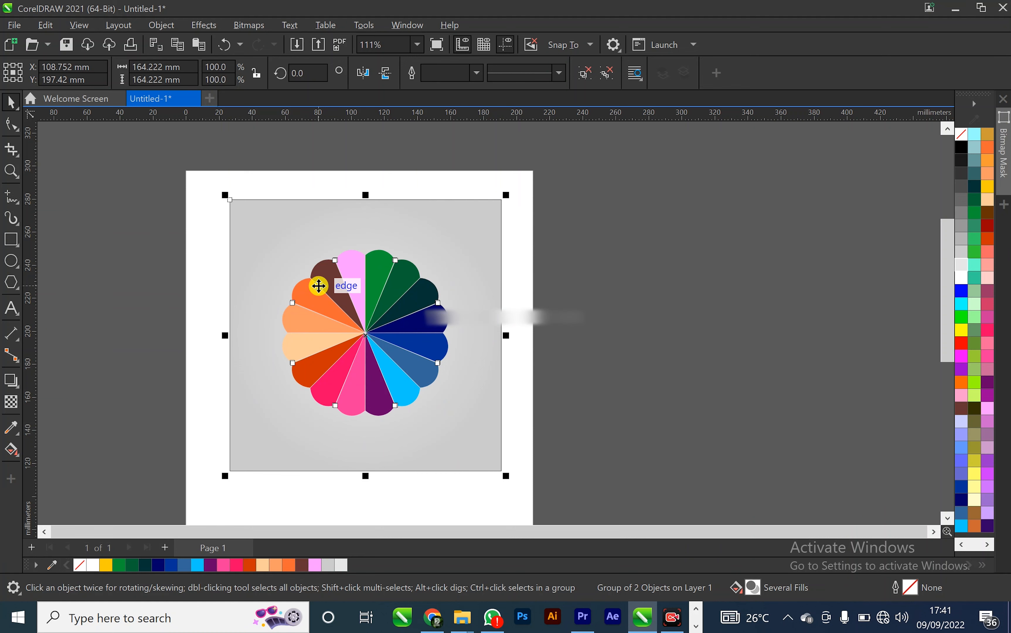